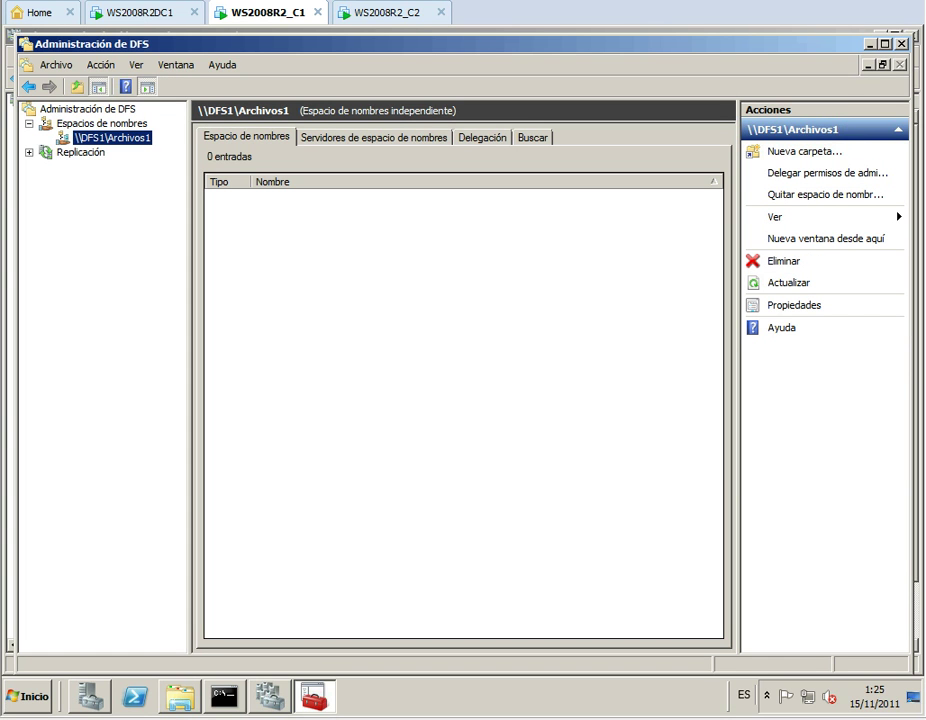
Review the namespace servers, delegation and search pages of the \\DFS1\Archivos1 namespace
left_click(374, 138)
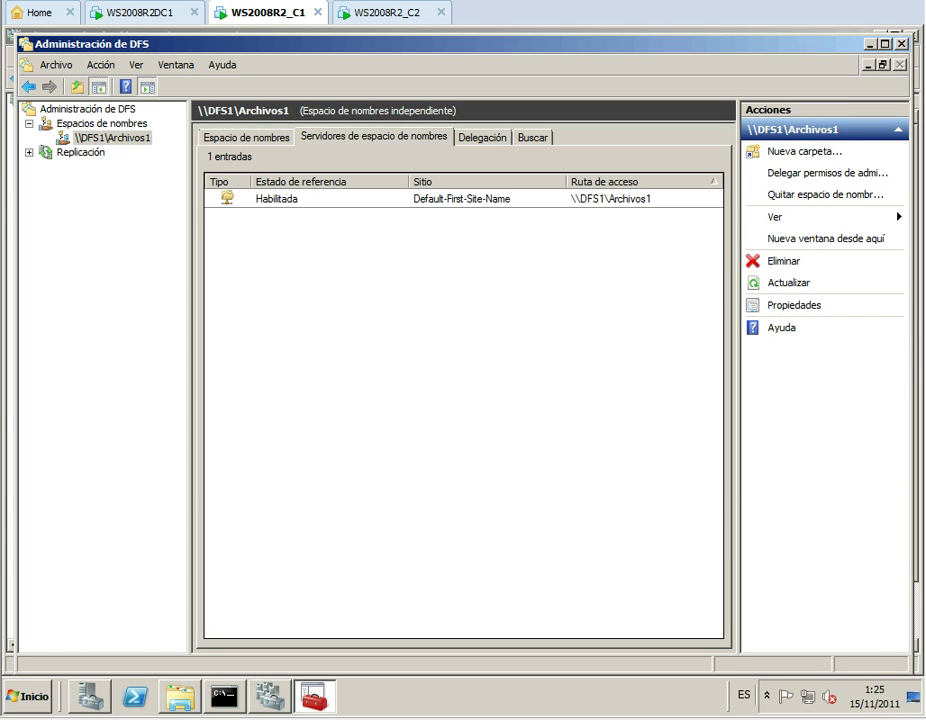
left_click(482, 138)
left_click(533, 138)
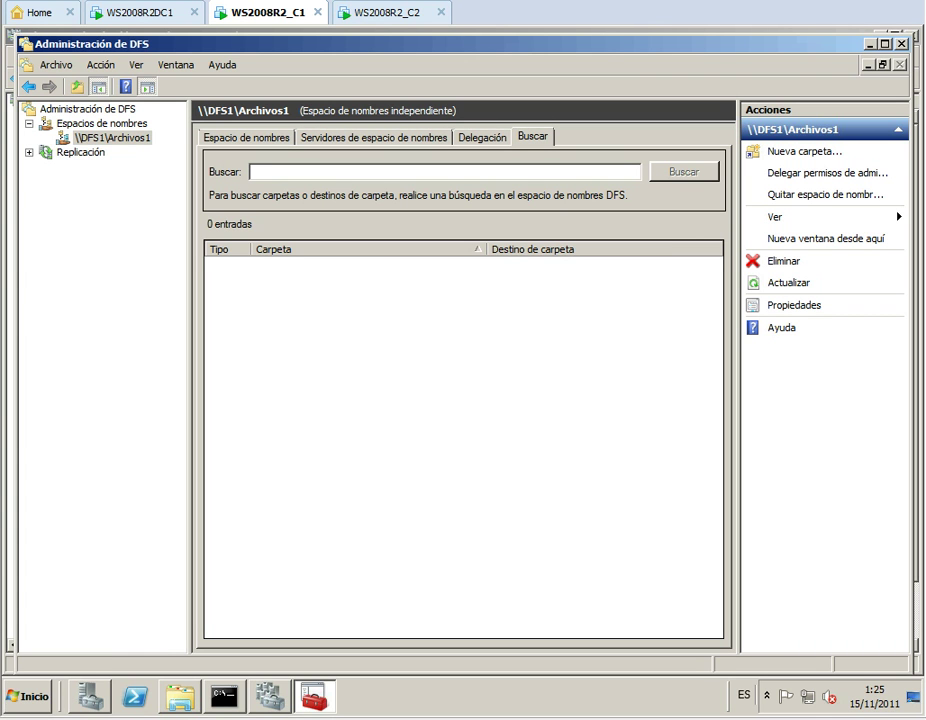
Switch to the WS2008R2_C2 machine and open the sharing properties of the Archivos1 folder inside DfsRoot
left_click(387, 13)
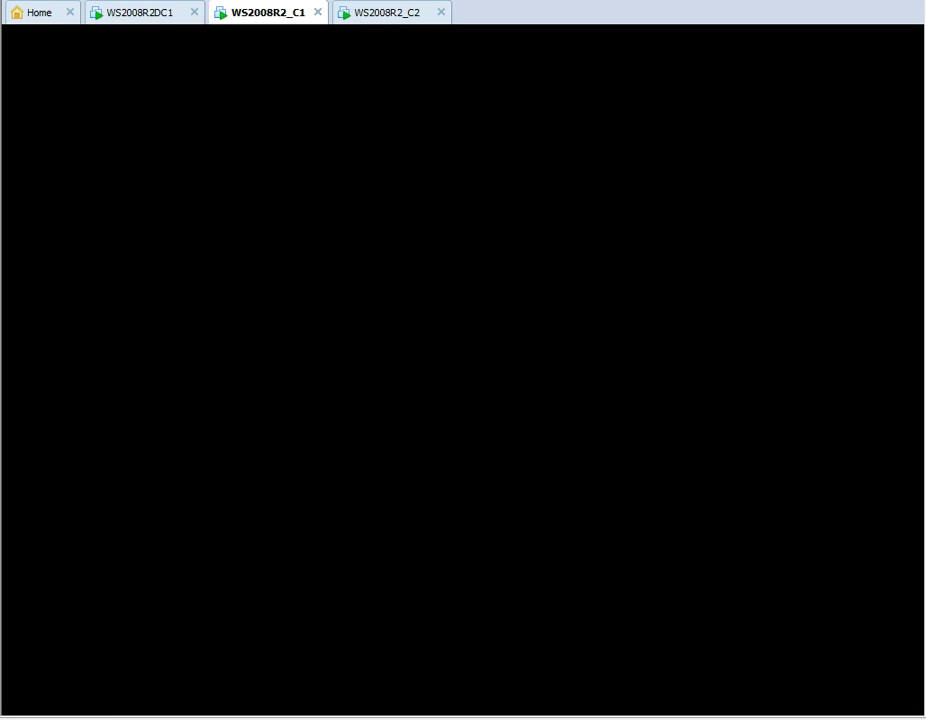
left_click(328, 126)
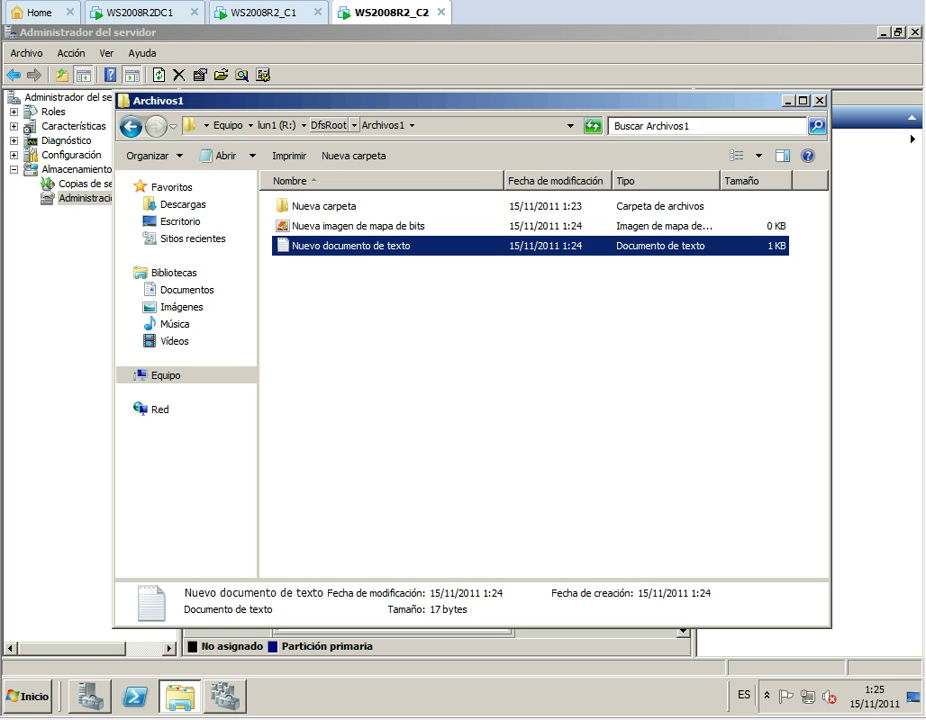
right_click(332, 207)
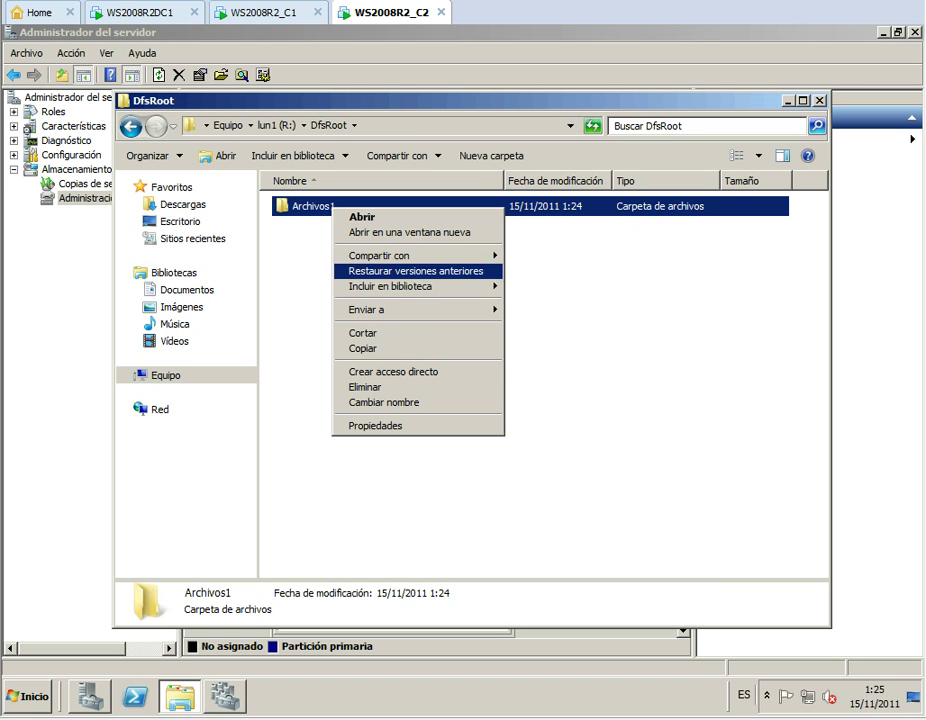
left_click(376, 426)
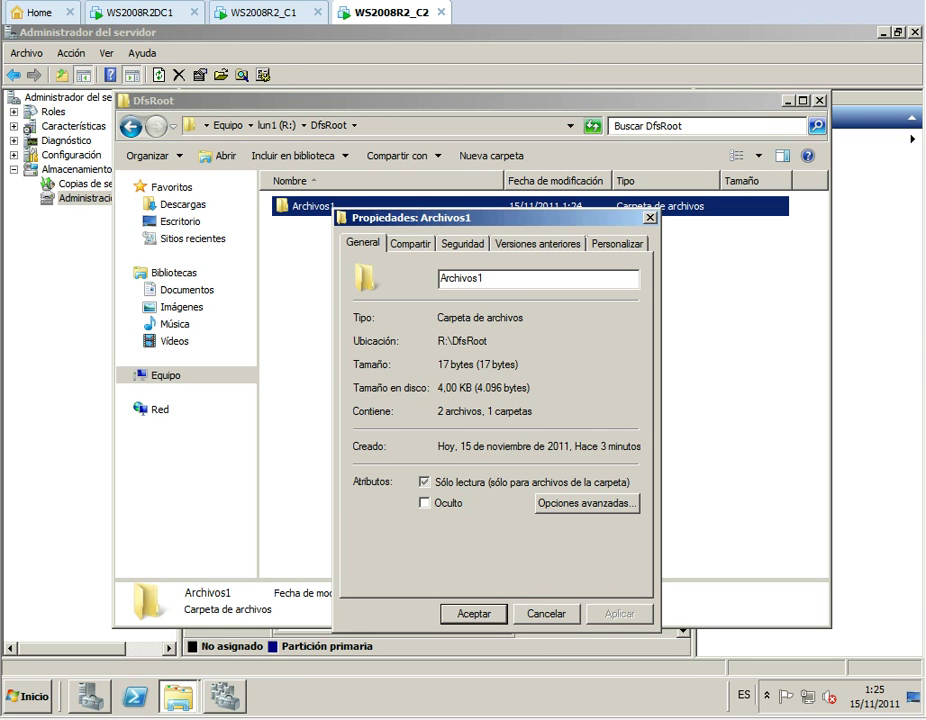
left_click(410, 243)
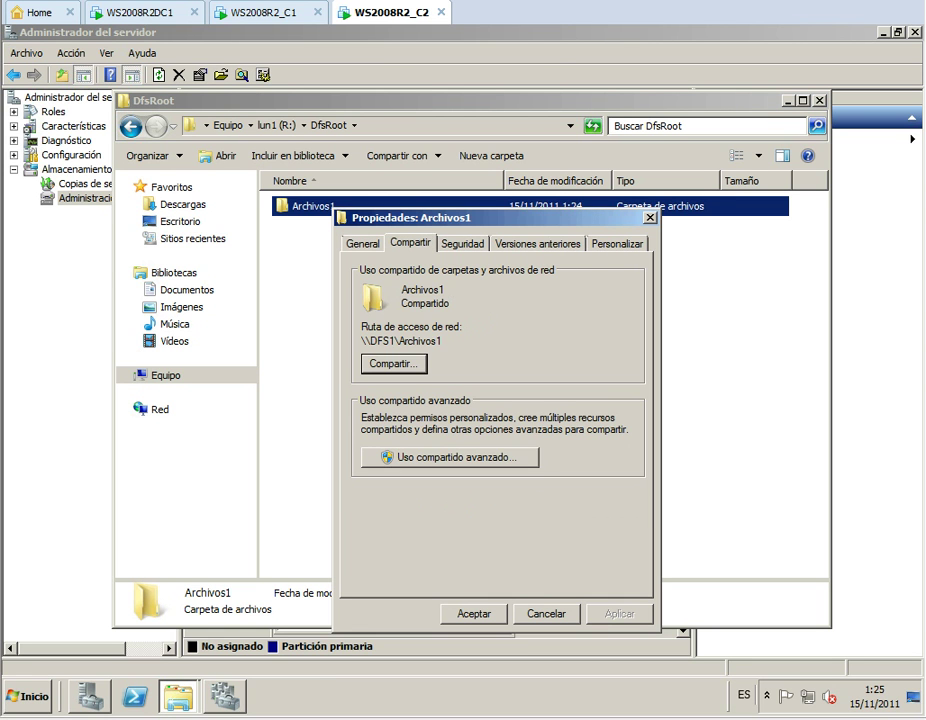
Share the Archivos1 folder with Todos at the Lectura y escritura permission level and close its properties
left_click(394, 364)
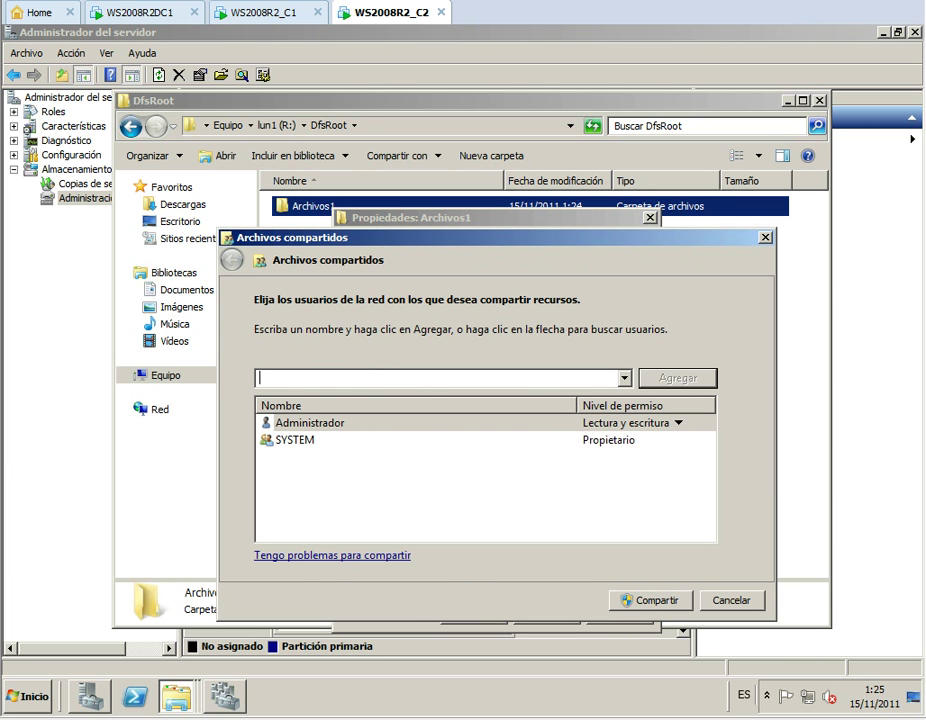
type("todos")
key("Return")
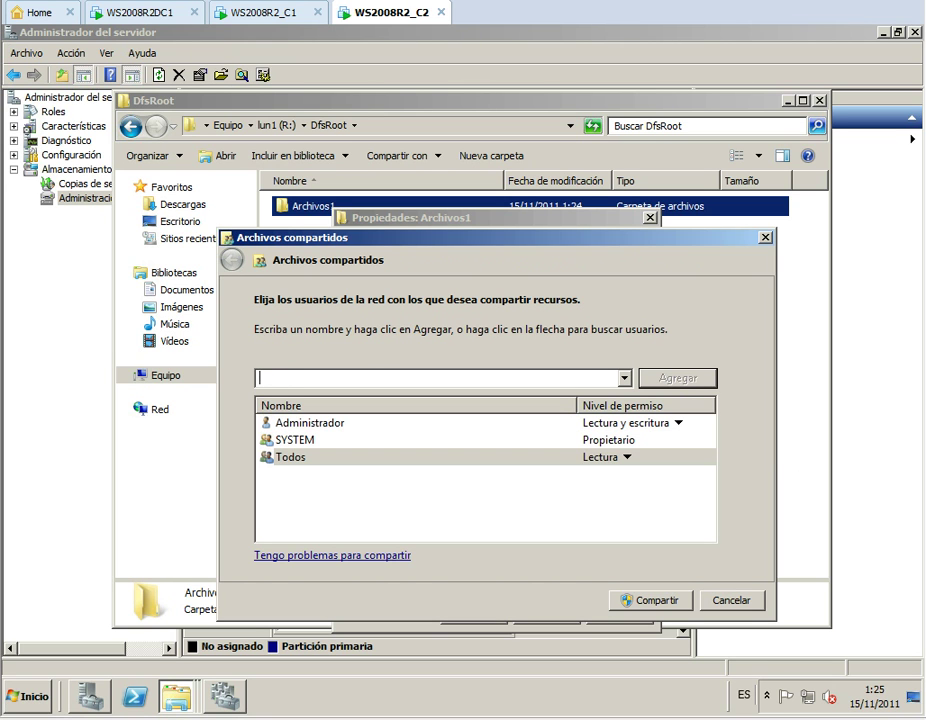
left_click(627, 457)
left_click(691, 473)
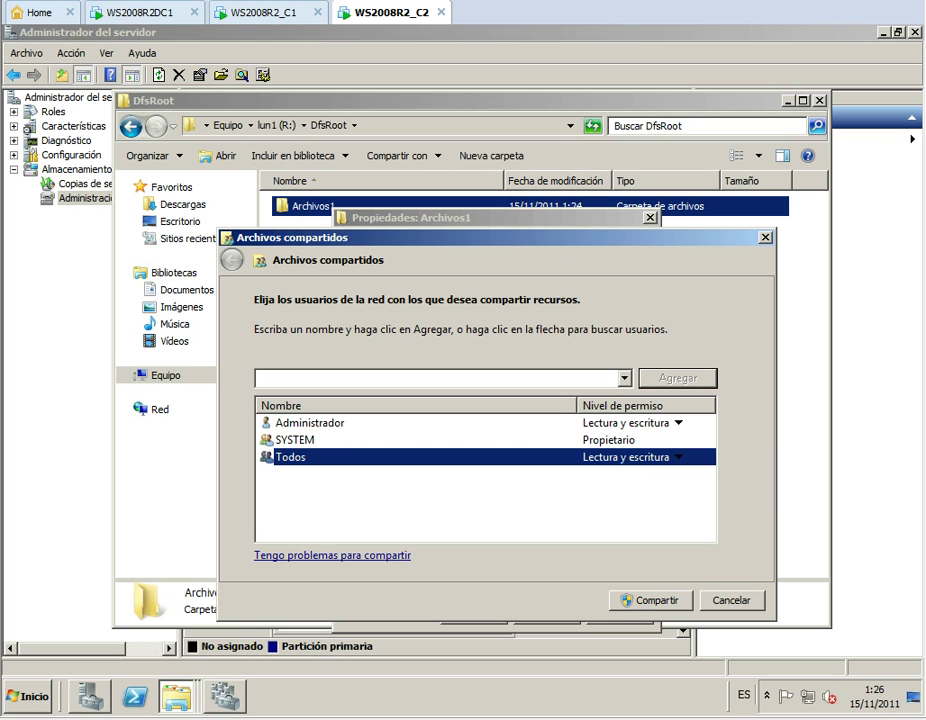
left_click(651, 601)
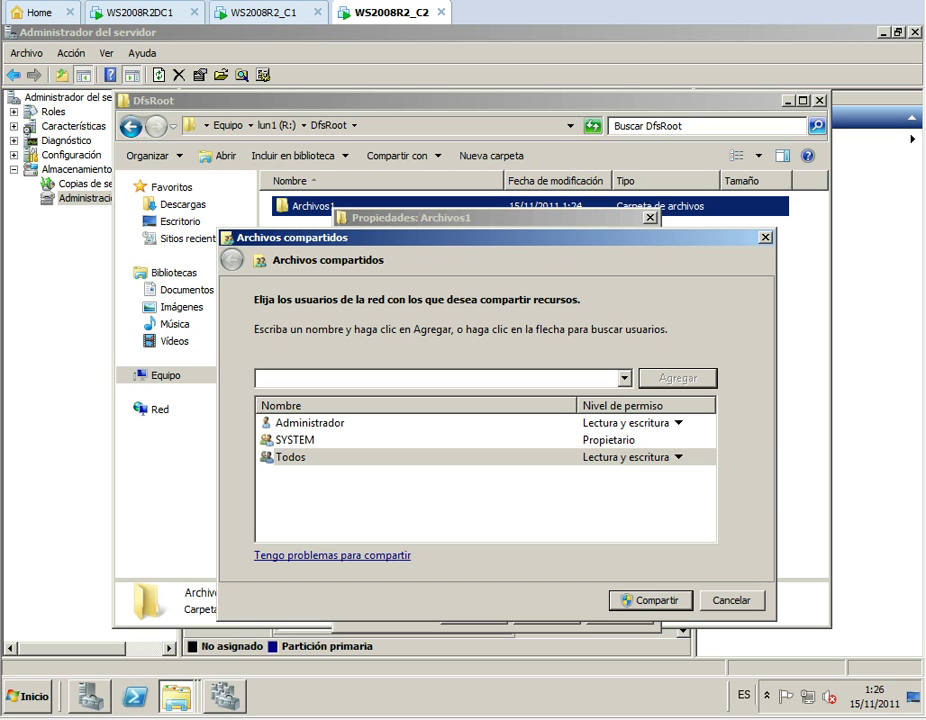
key("Return")
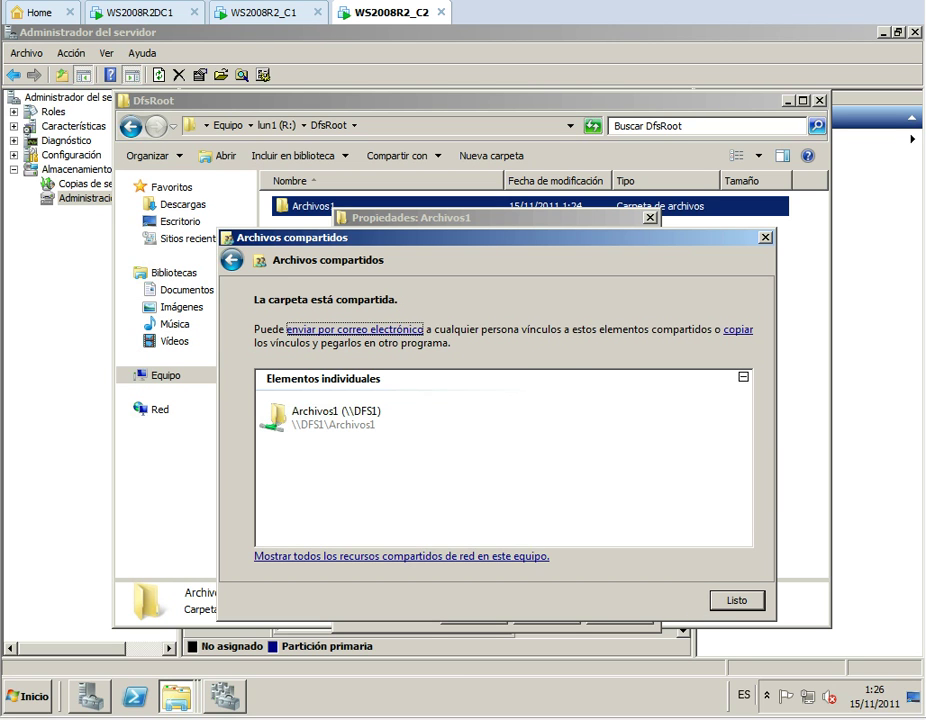
key("Return")
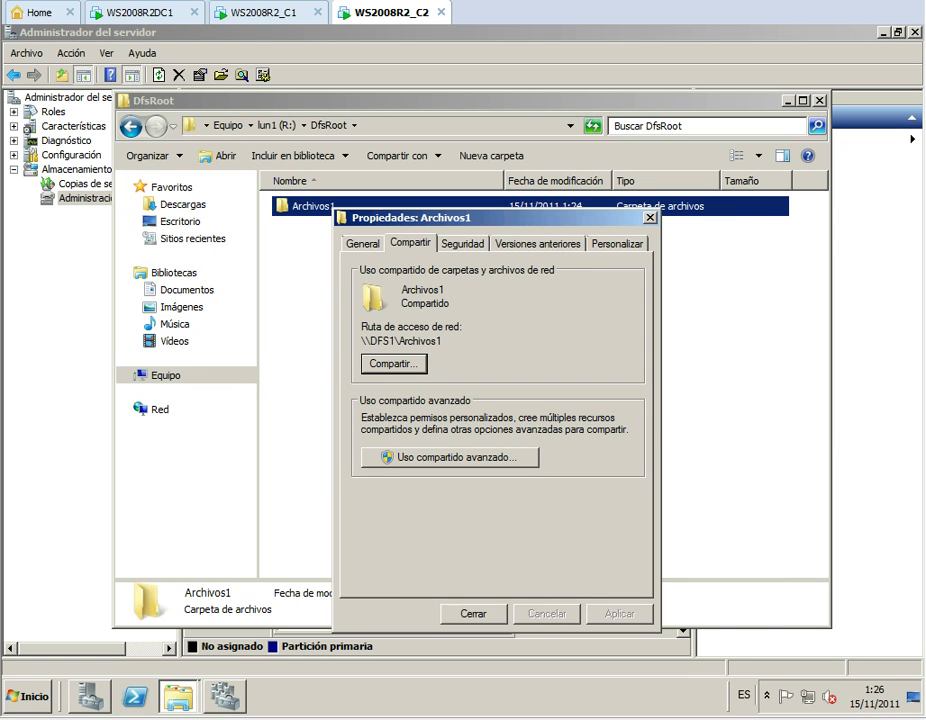
key("Return")
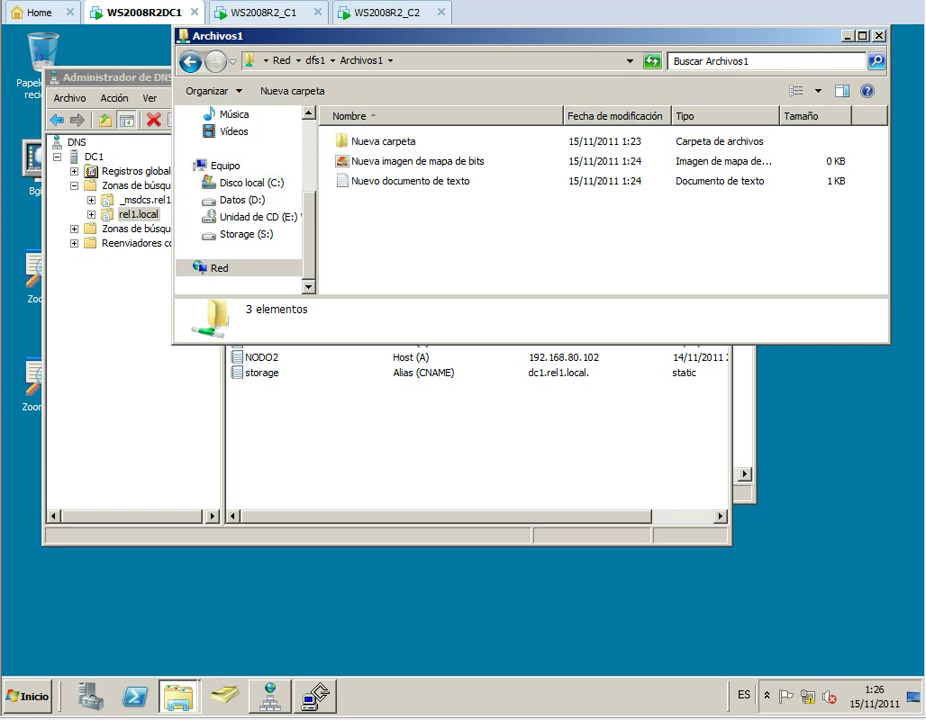
Rename the bitmap image in the dfs1 Archivos1 network folder as hola
left_click(417, 161)
key("F2")
key("Escape")
key("F2")
type("hola")
key("Return")
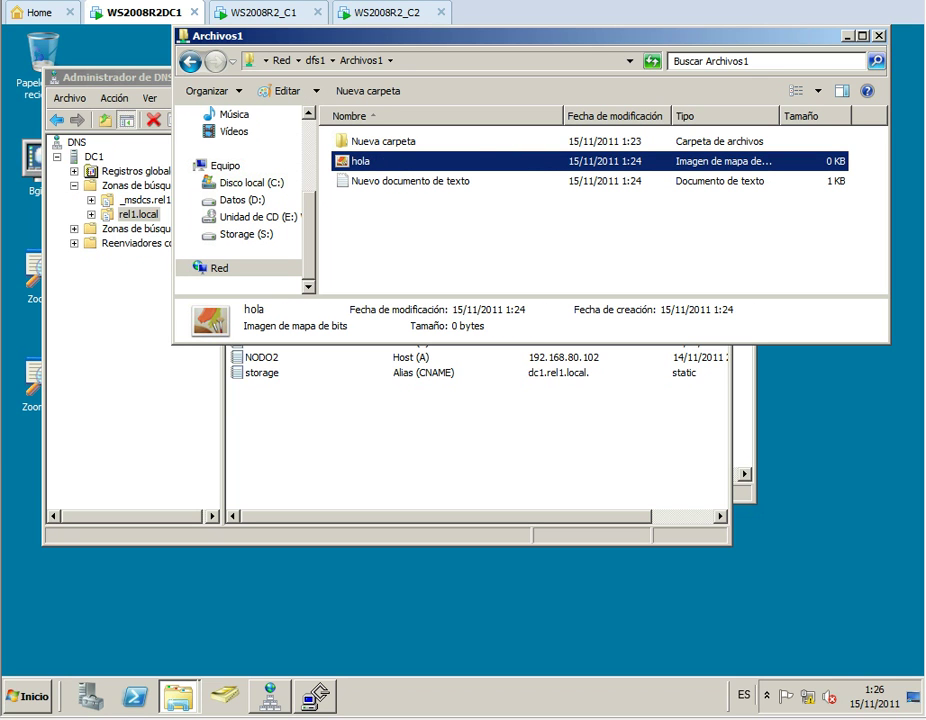
Open the hola image in Paint and draw a red-outlined pentagon about 266 × 225 pixels in the upper middle of the canvas
right_click(354, 163)
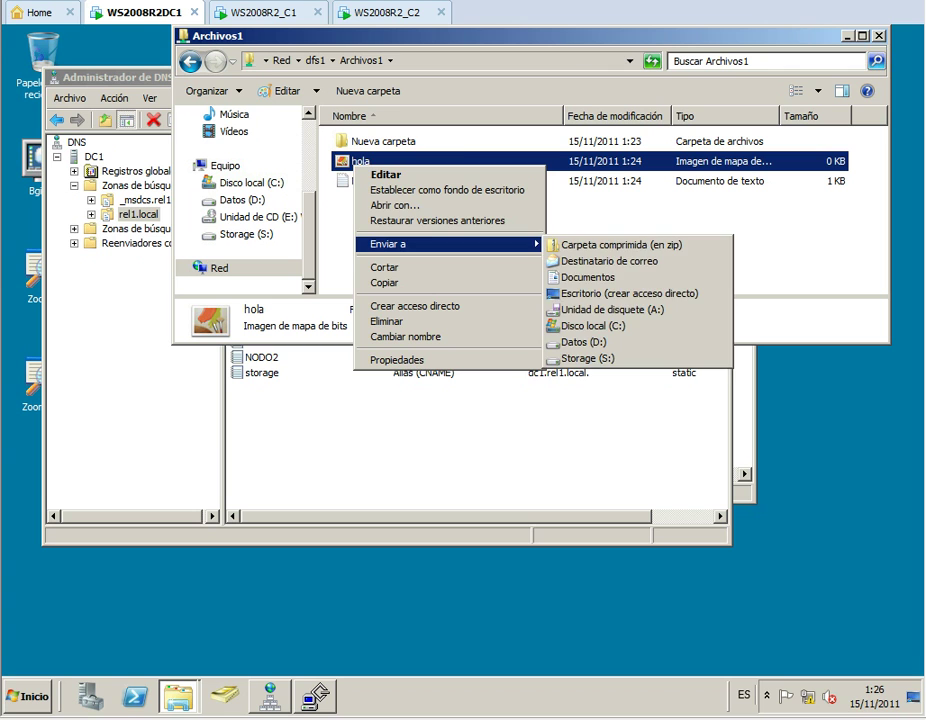
key("Escape")
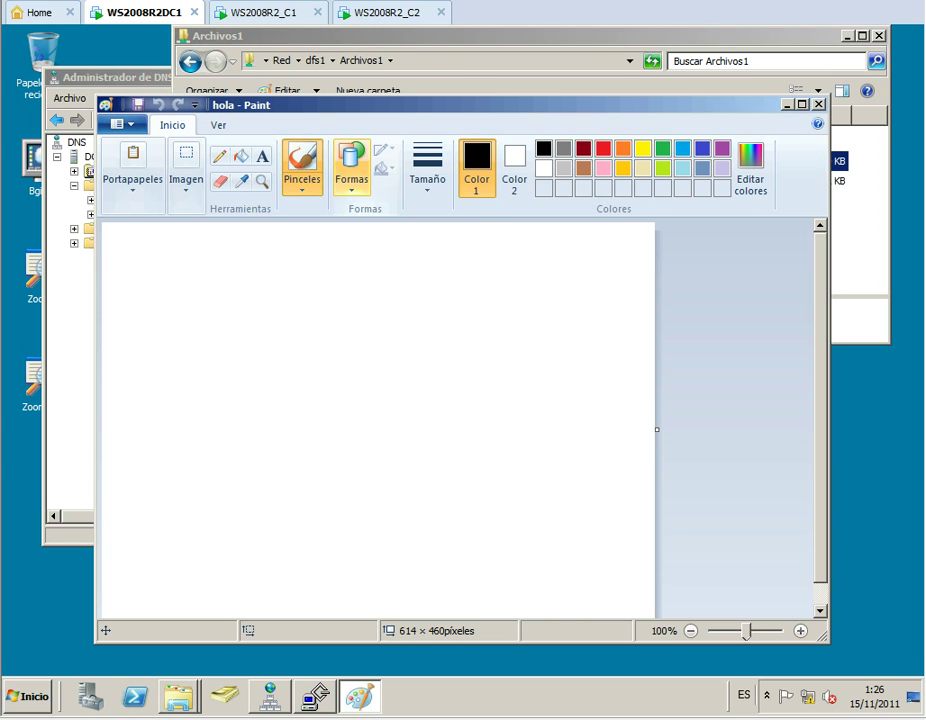
left_click(352, 165)
left_click(382, 225)
left_click_drag(258, 248, 499, 452)
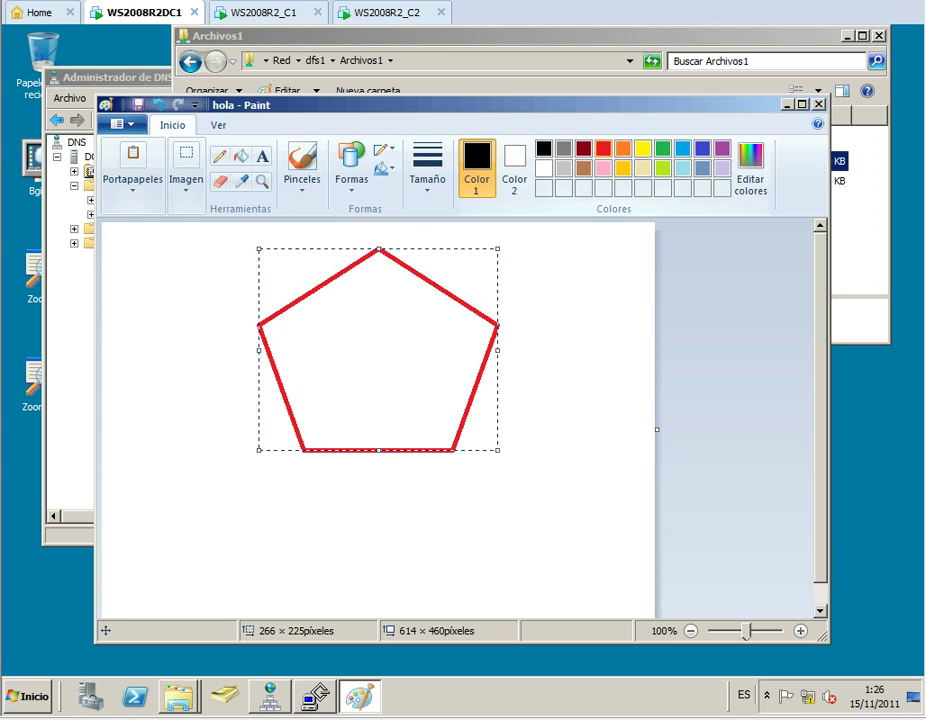
left_click(603, 148)
Try to fill the pentagon using the solid color shape fill (Color sólido)
left_click(385, 169)
left_click(432, 213)
left_click(385, 168)
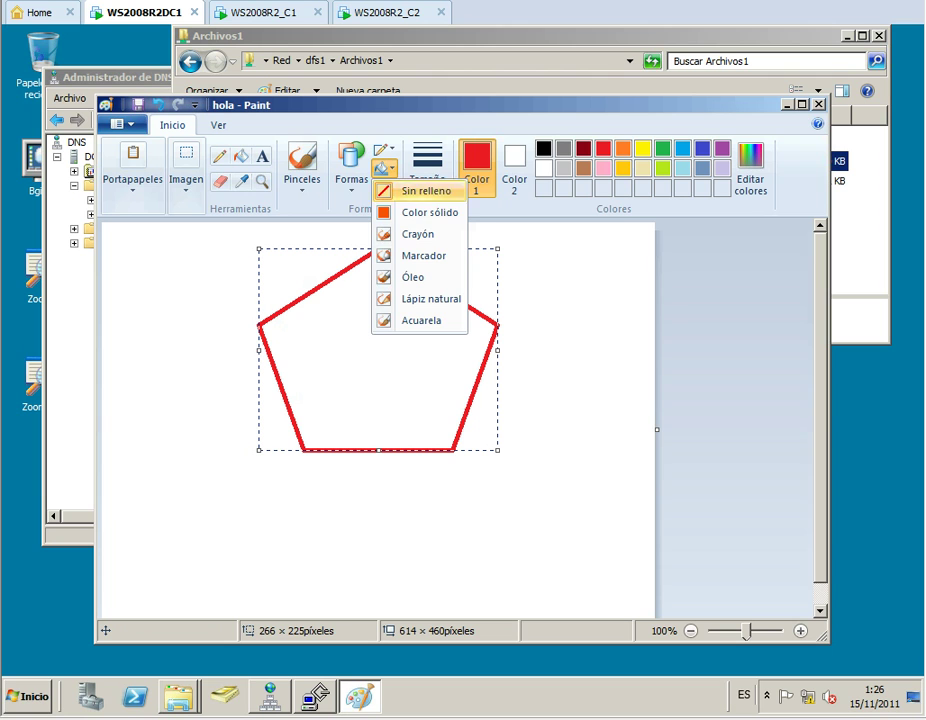
left_click(430, 213)
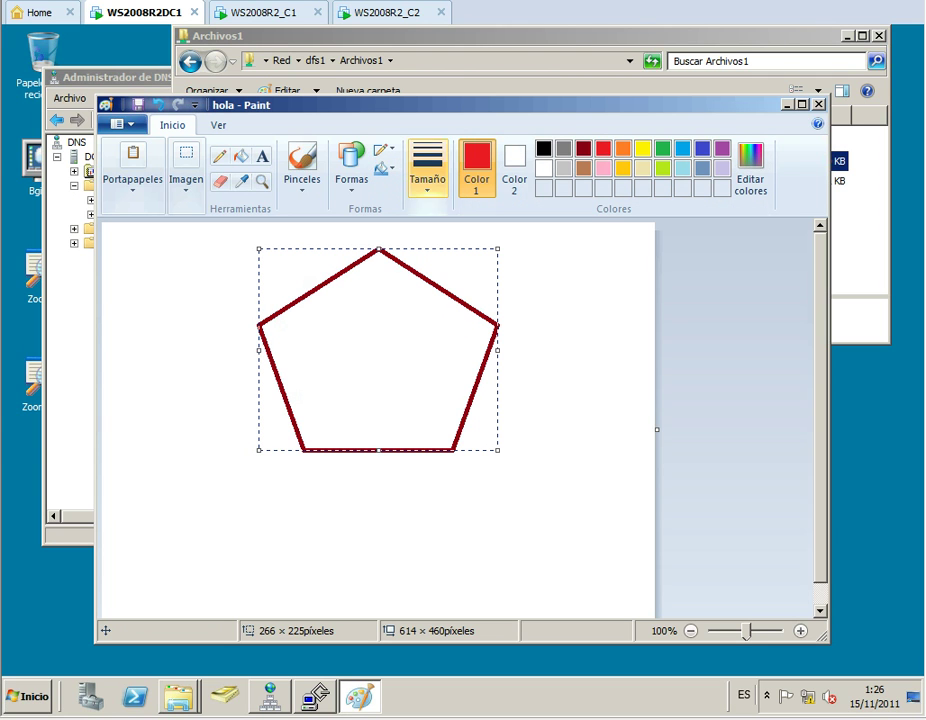
left_click(385, 168)
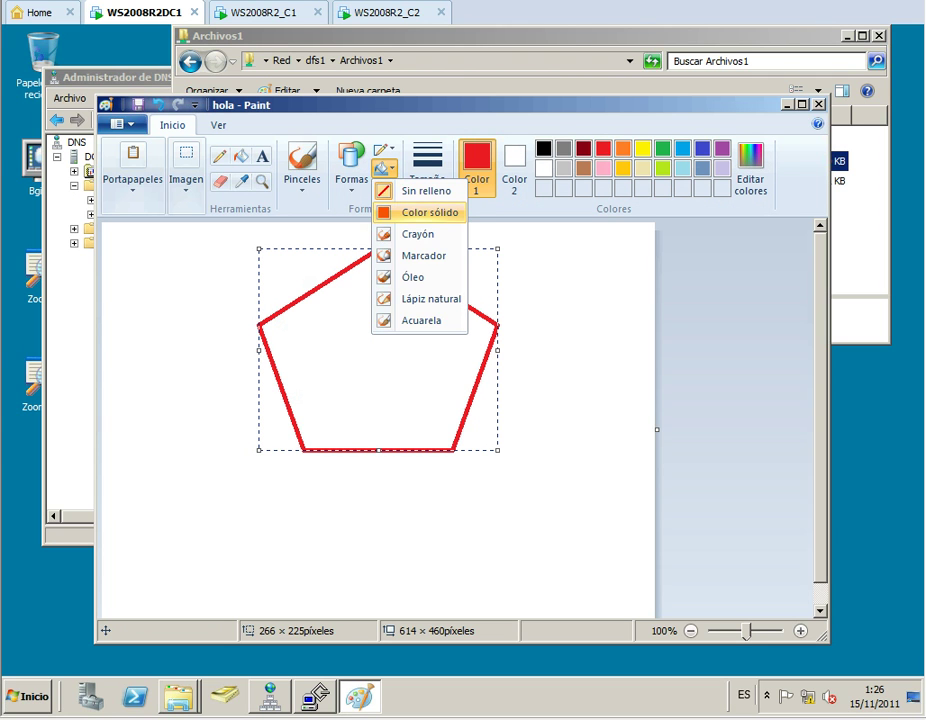
left_click(425, 212)
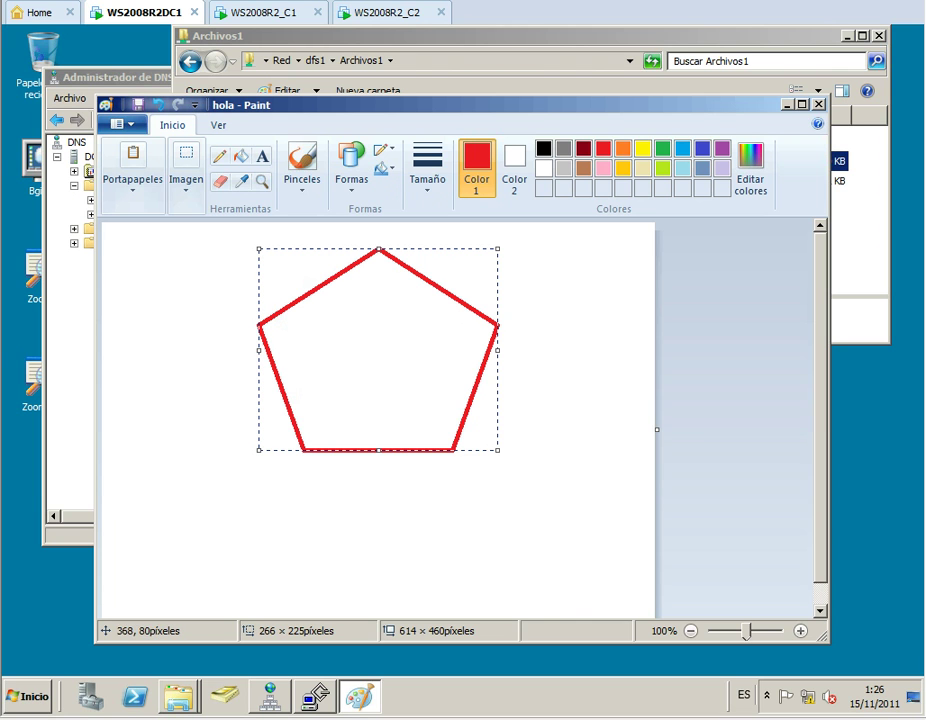
left_click(627, 263)
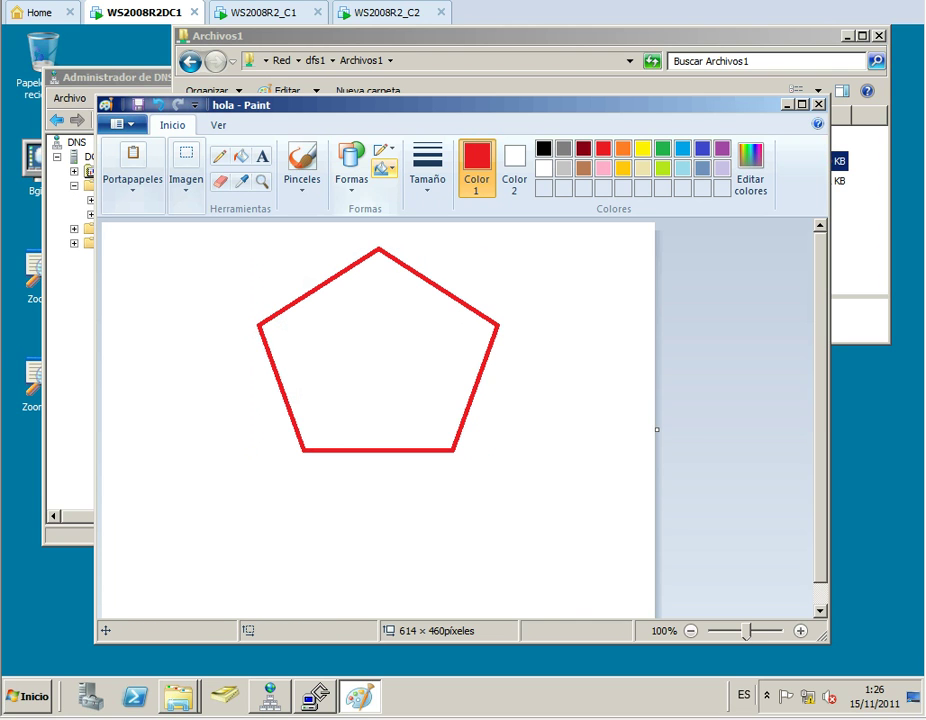
left_click(384, 168)
left_click(405, 213)
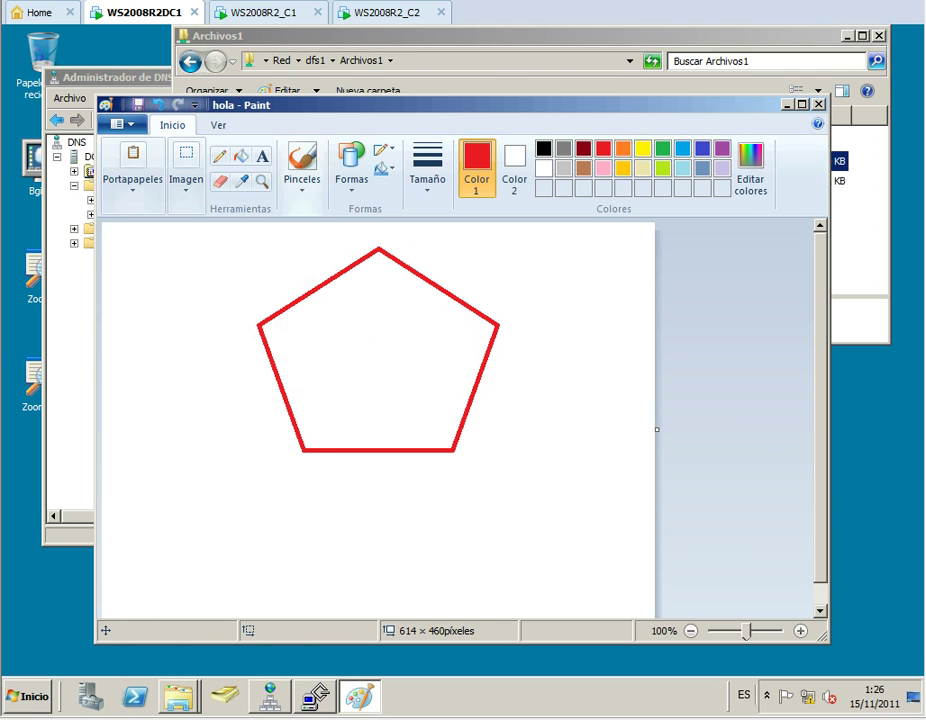
Flood-fill the inside of the pentagon with red, then save and close the image and its folder
left_click(241, 155)
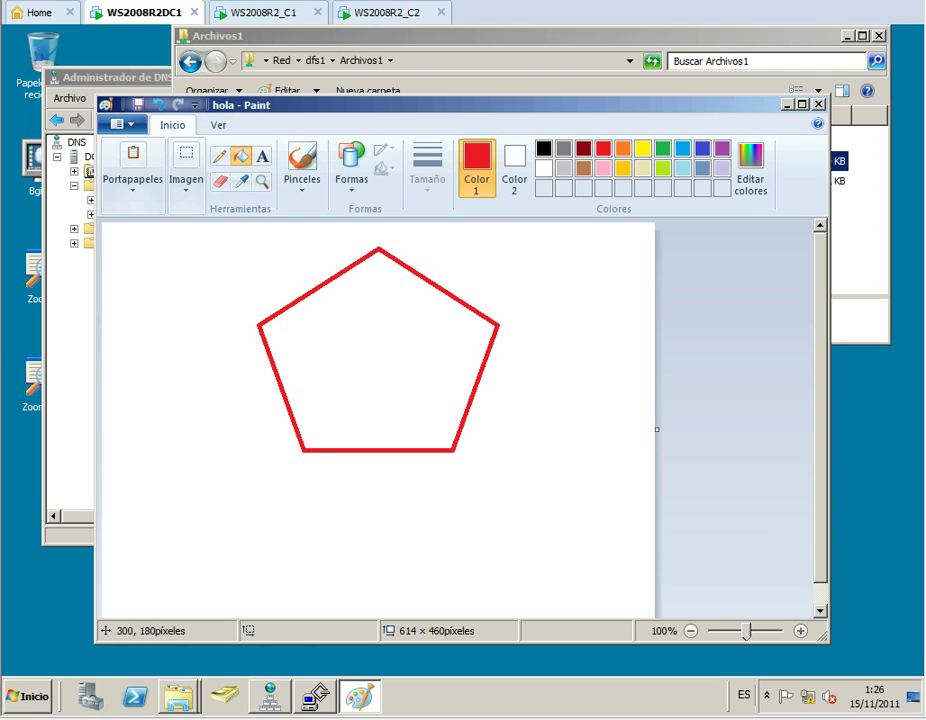
left_click(402, 401)
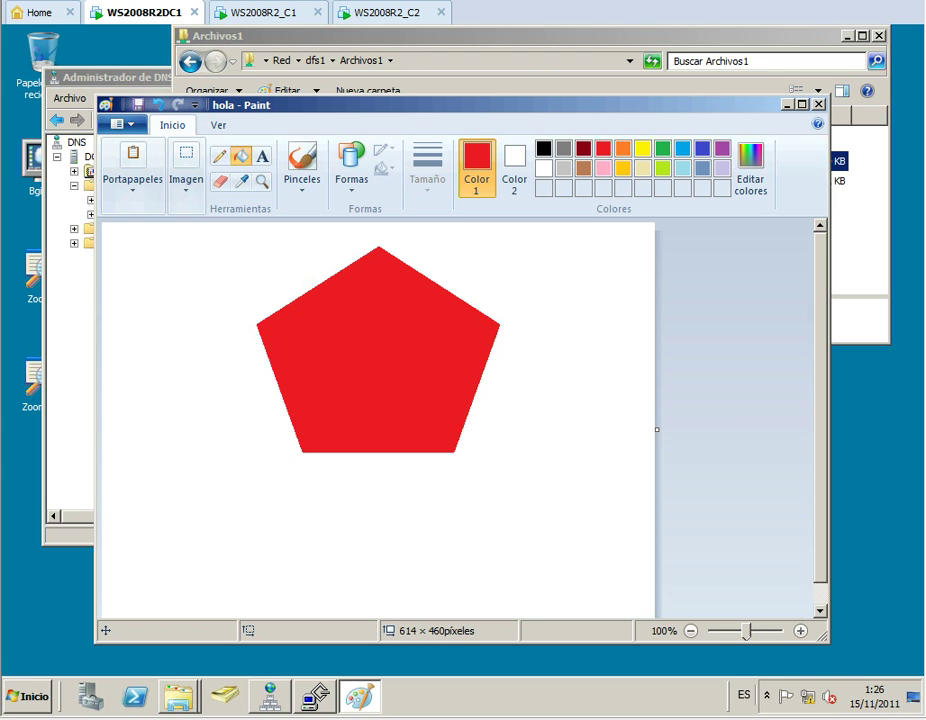
left_click(818, 104)
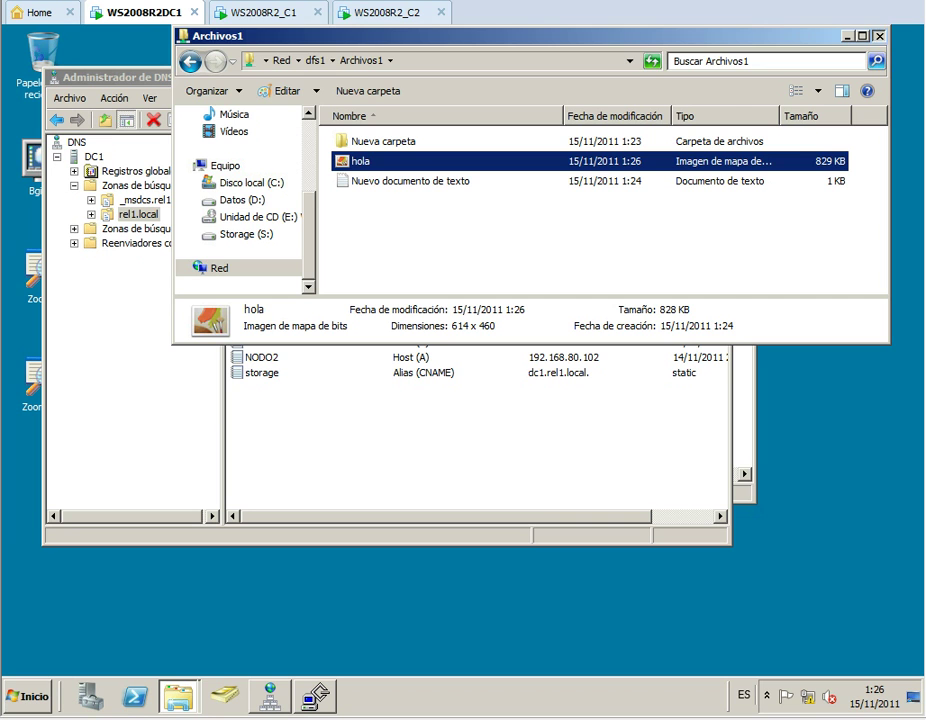
left_click(879, 36)
Return to the WS2008R2_C1 machine, close DFS management and examine the DFS1 cluster disk and the owner nodes in the storage summary
left_click(252, 13)
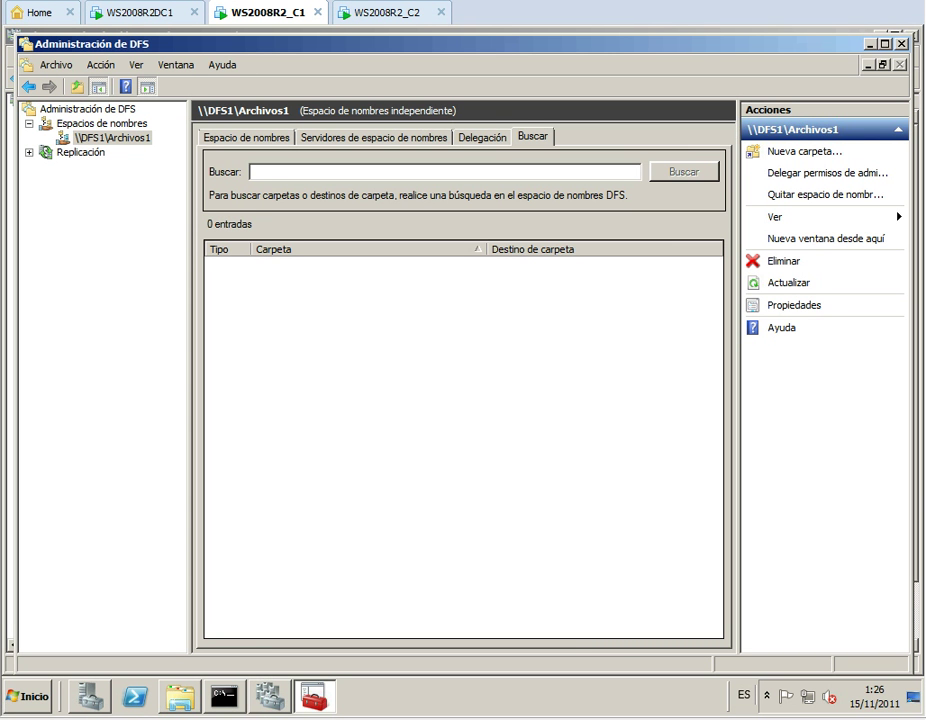
key("alt+F4")
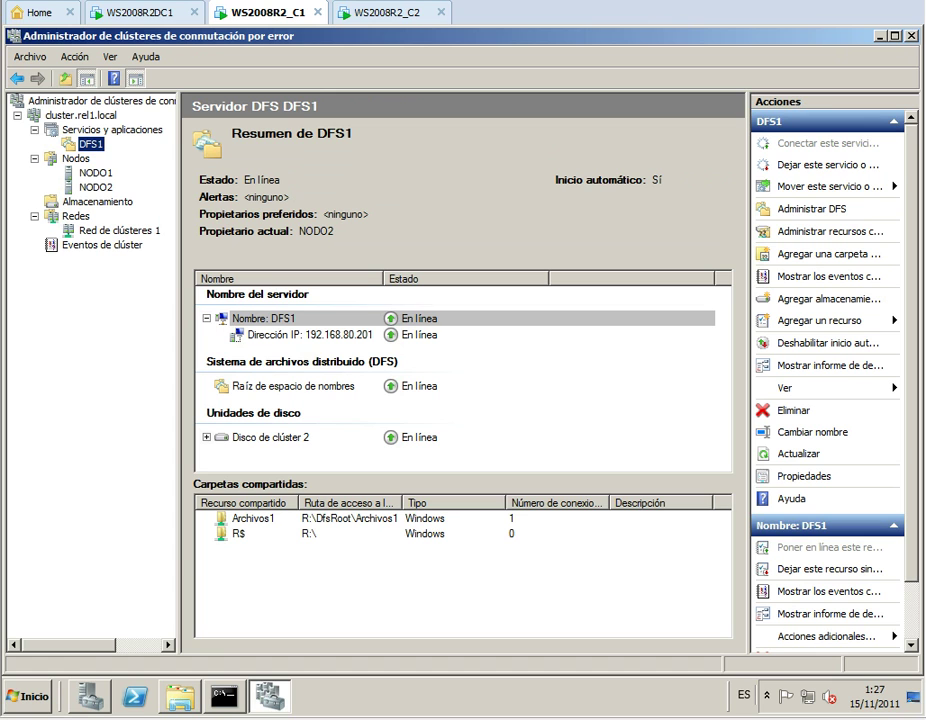
left_click(207, 437)
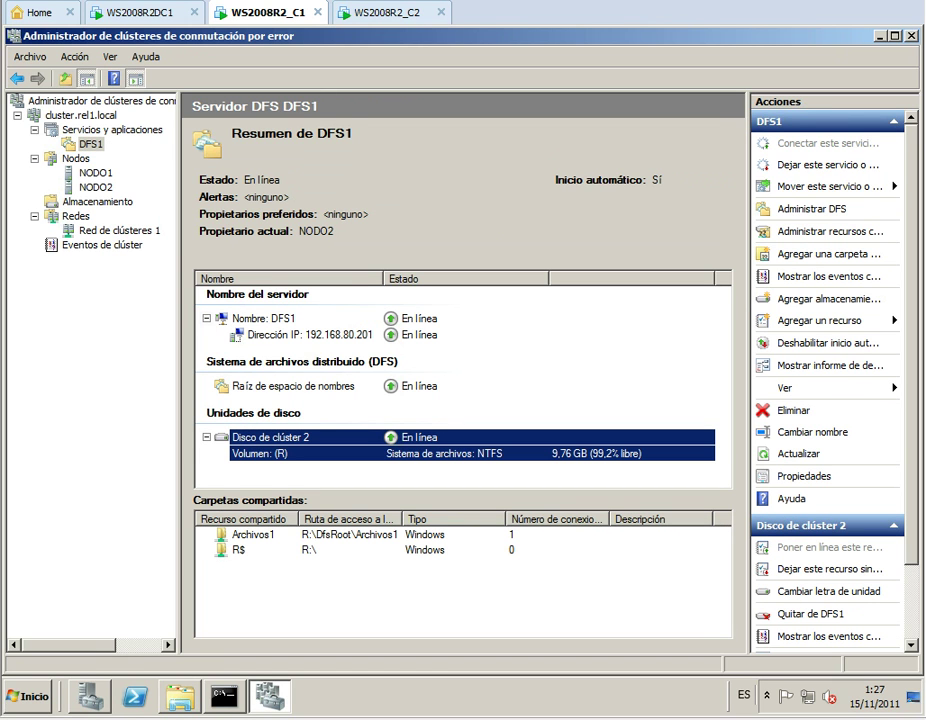
left_click(97, 202)
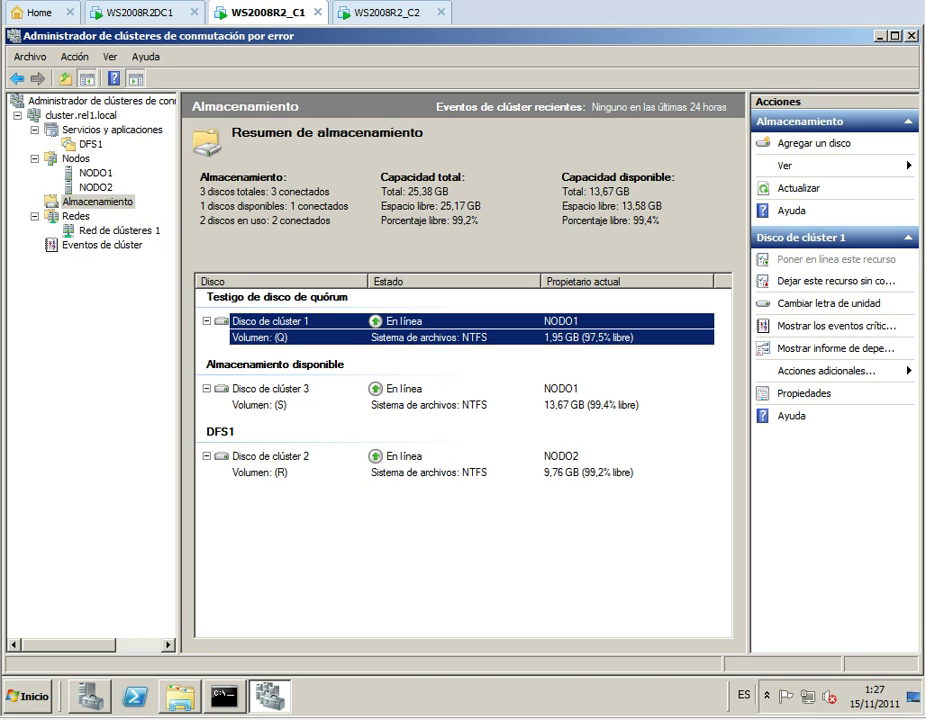
left_click(271, 457)
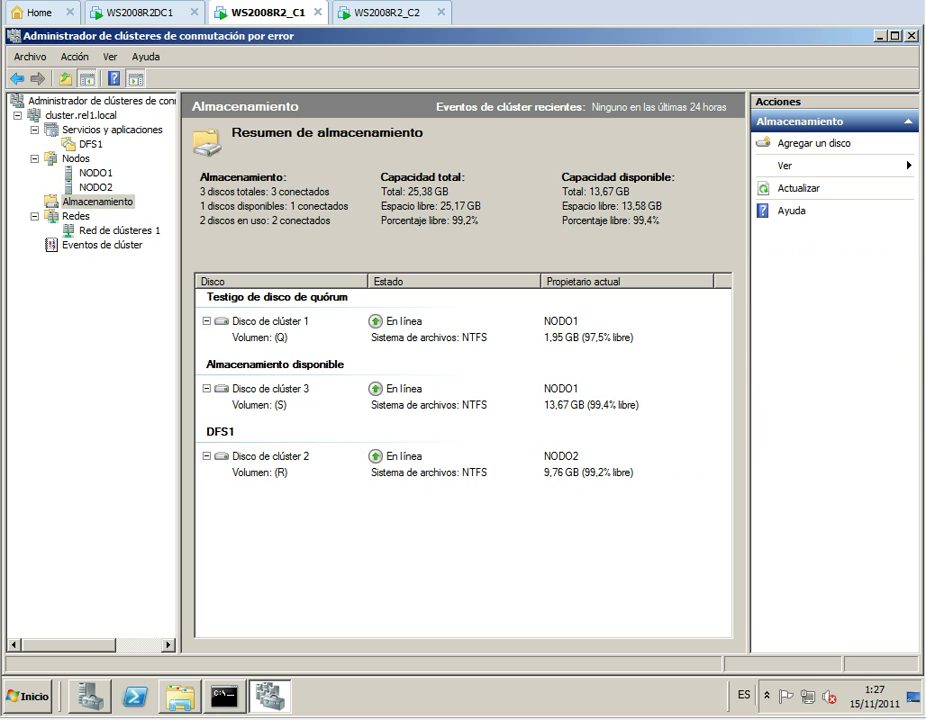
Move the DFS1 clustered service to node NODO1 and confirm the move
right_click(82, 143)
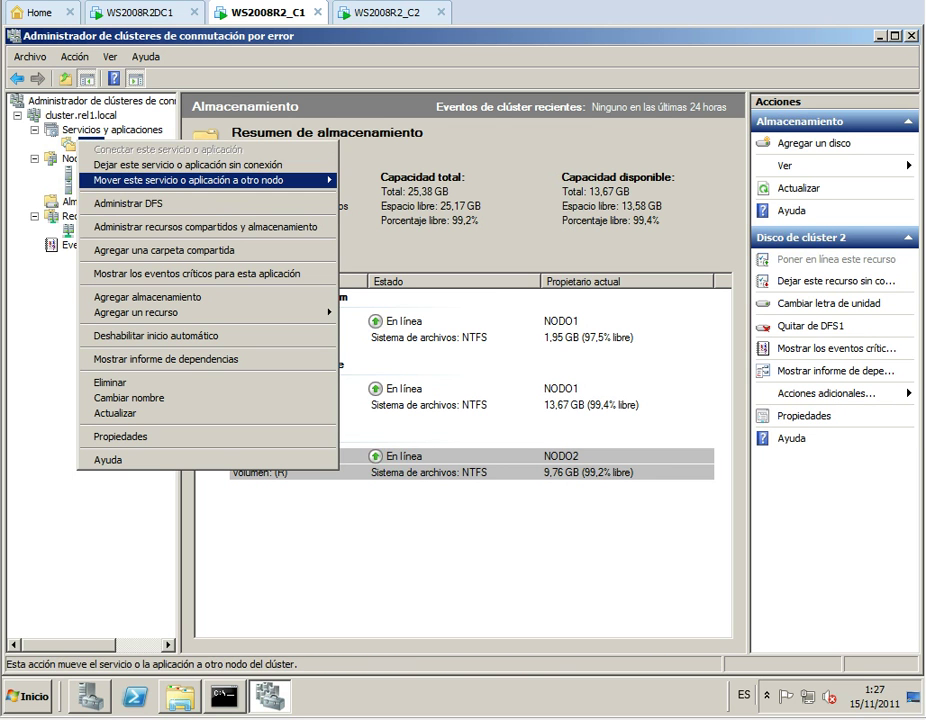
mouse_move(200, 180)
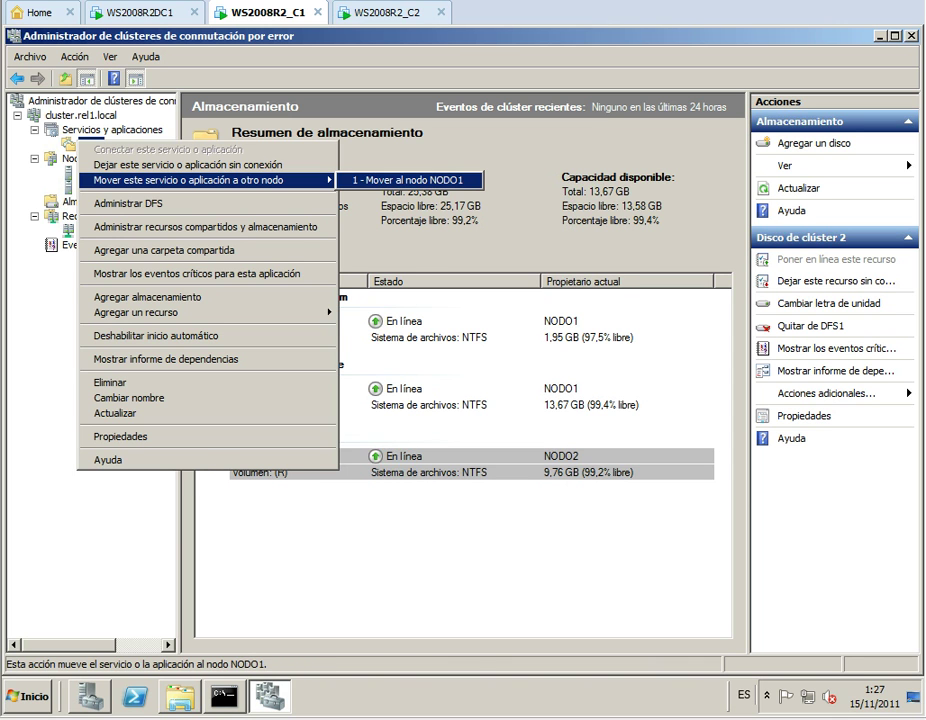
left_click(408, 180)
key("Up")
key("Return")
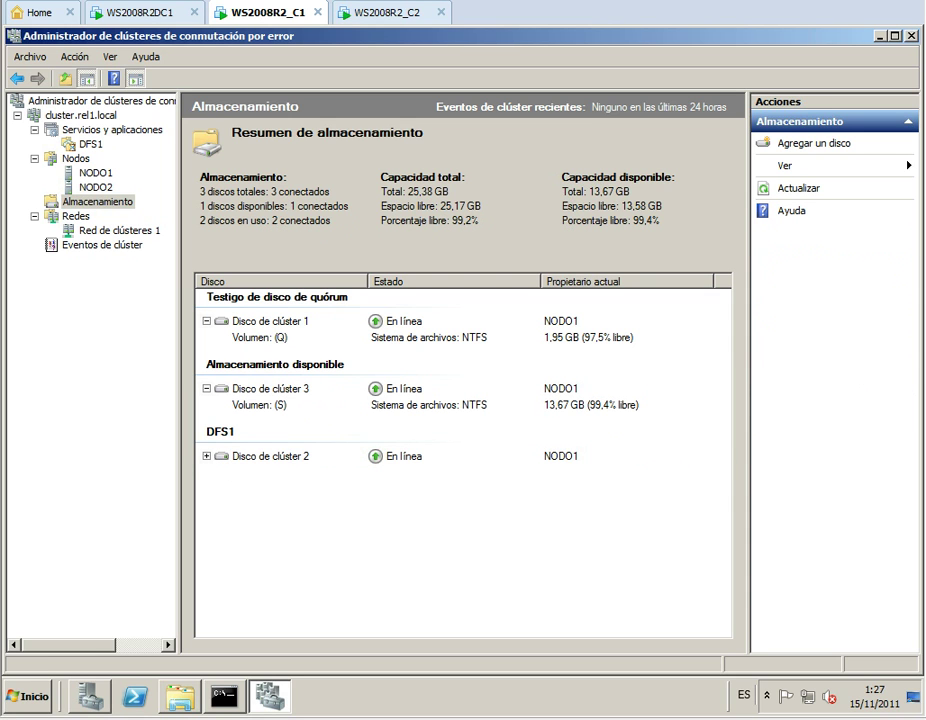
Open the Archivos1 folder inside DfsRoot on the lun1 (R:) drive of WS2008R2_C1
left_click(180, 697)
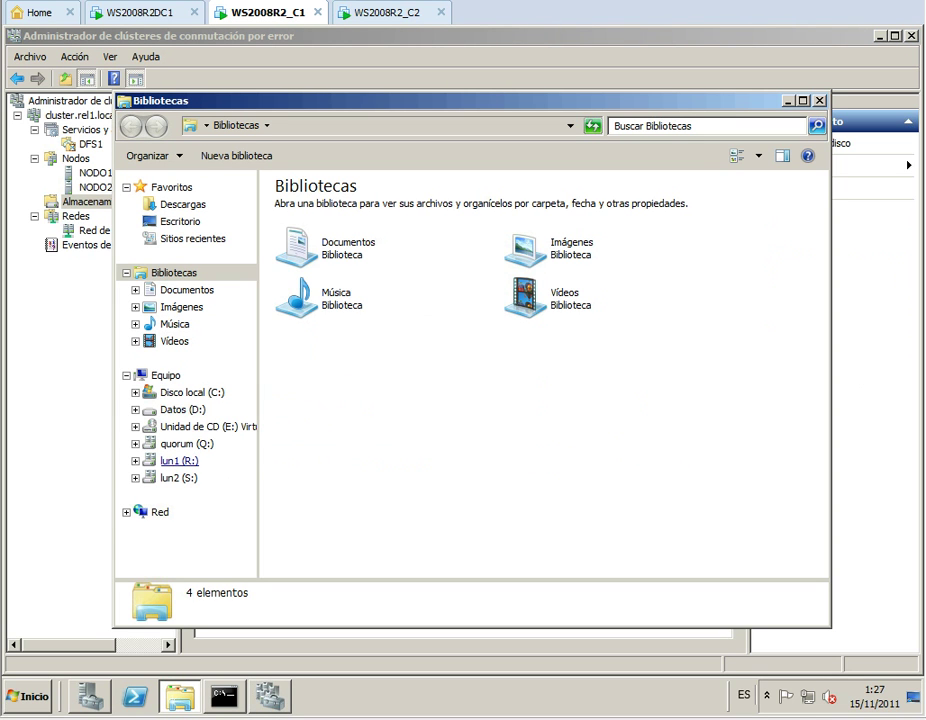
left_click(179, 461)
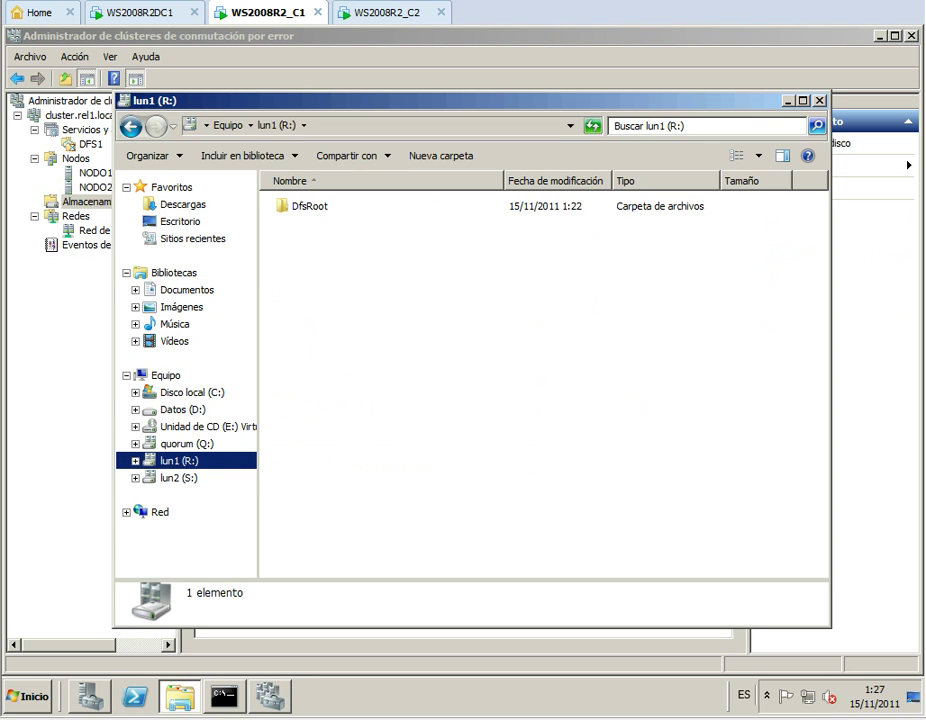
left_click(310, 206)
double_click(310, 206)
double_click(310, 206)
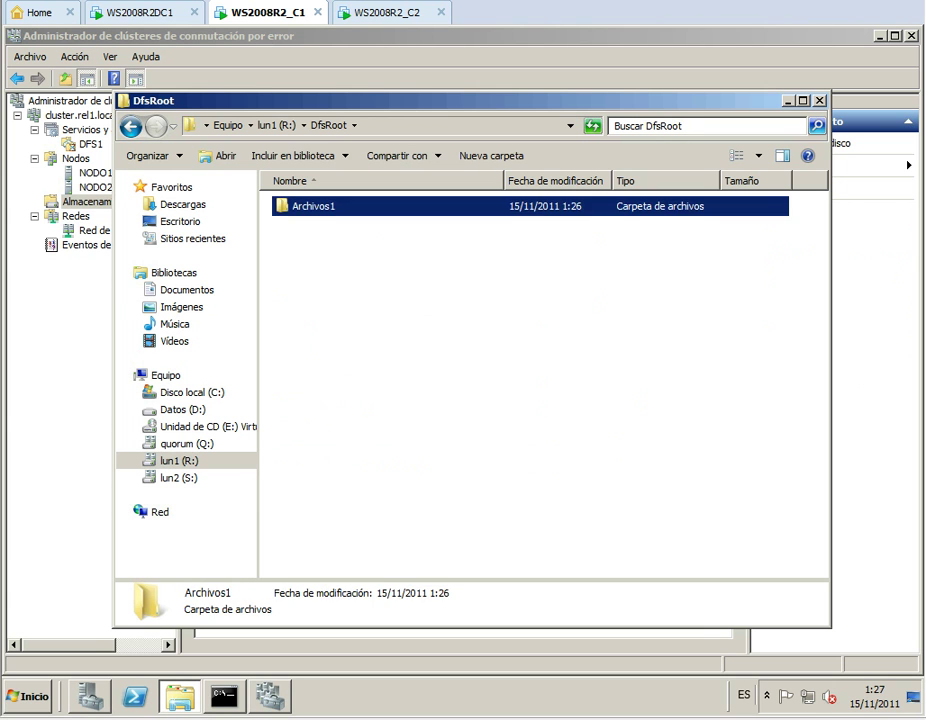
Create a folder named "estoy en otro nodo" inside Archivos1
right_click(389, 378)
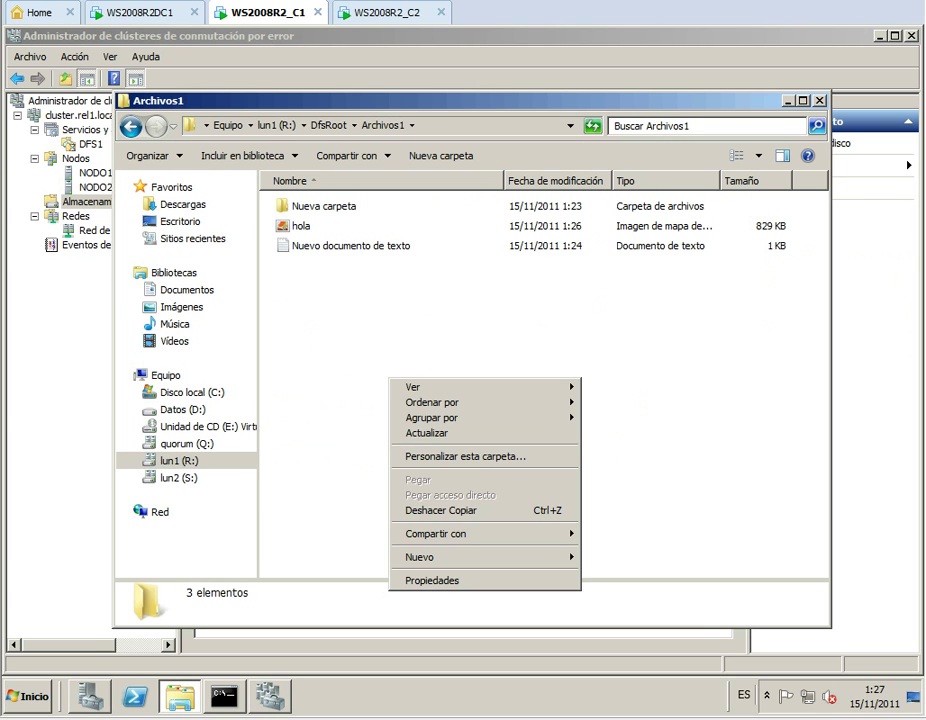
mouse_move(470, 556)
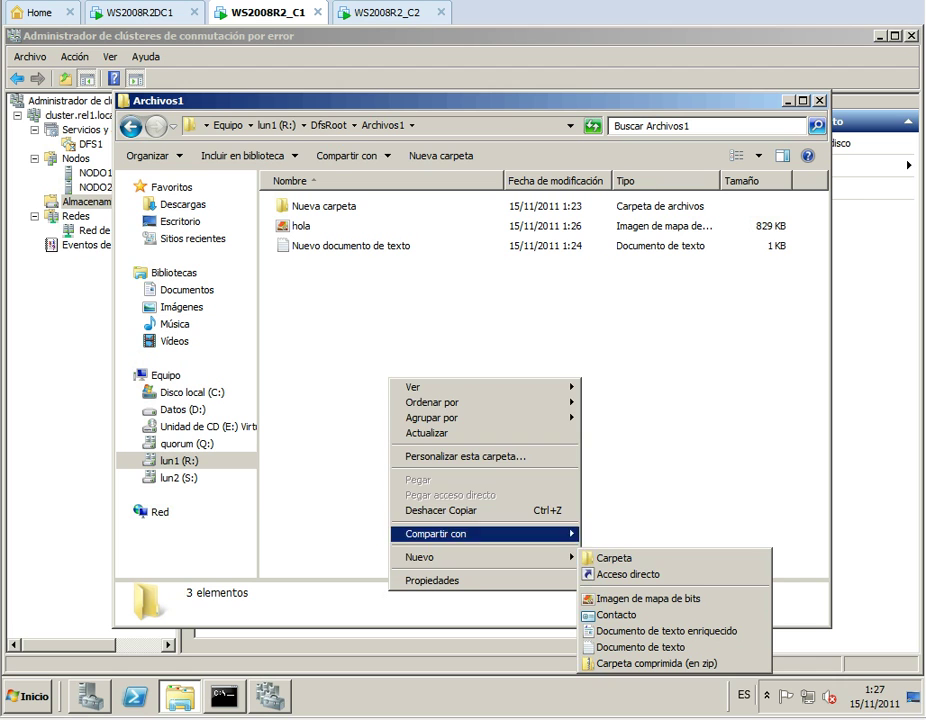
left_click(615, 558)
type("es")
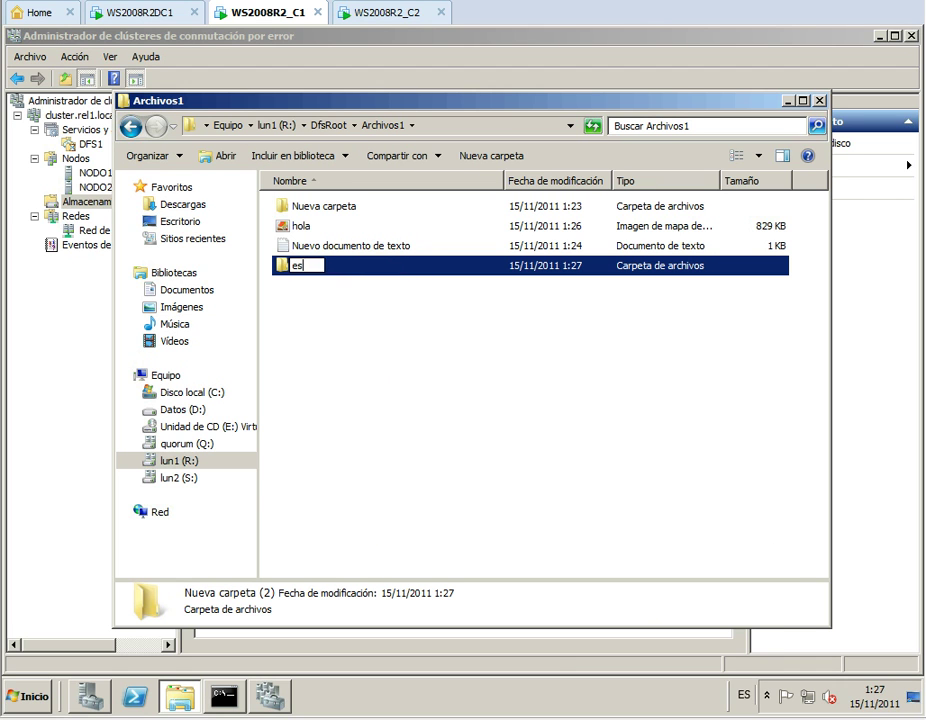
type("toy en otro nodo")
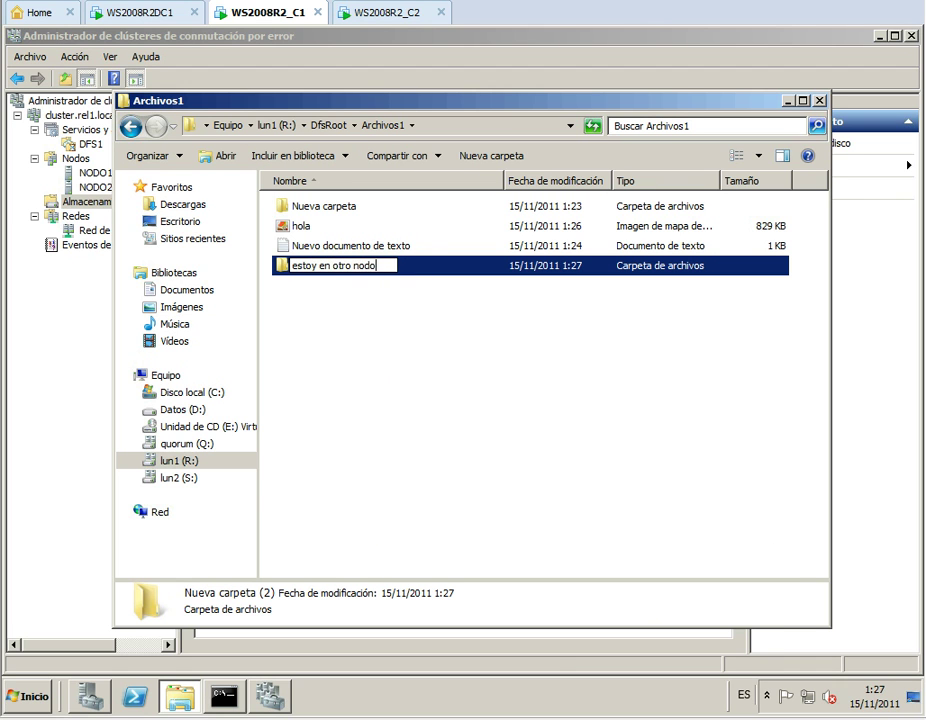
key("Return")
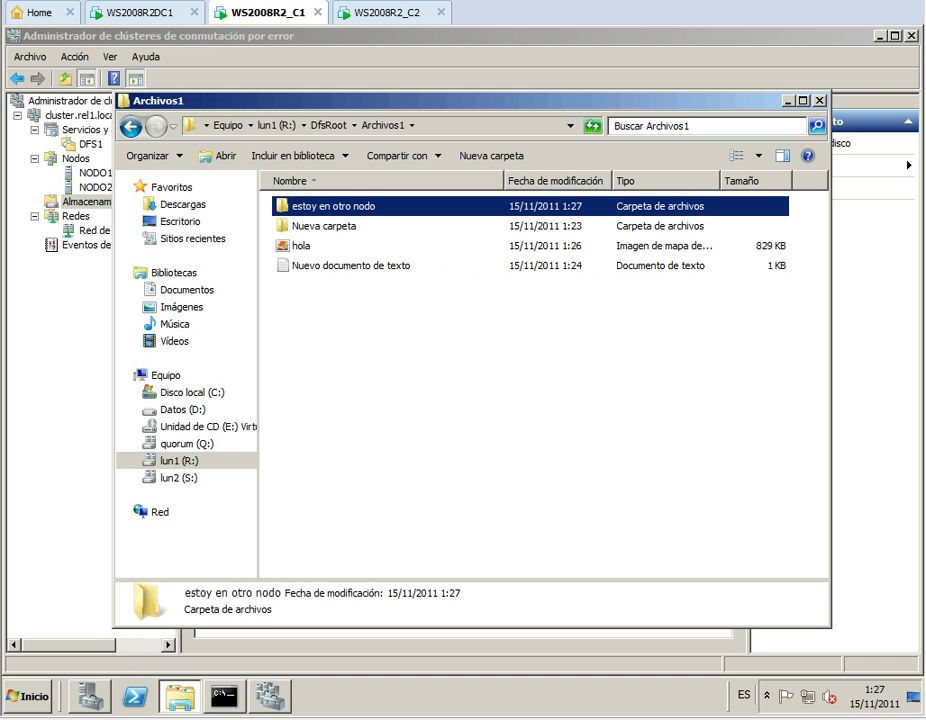
Switch to WS2008R2DC1, clear away the DNS and x64 folder windows, and open the Archivos1 share on \\dfs1
left_click(128, 13)
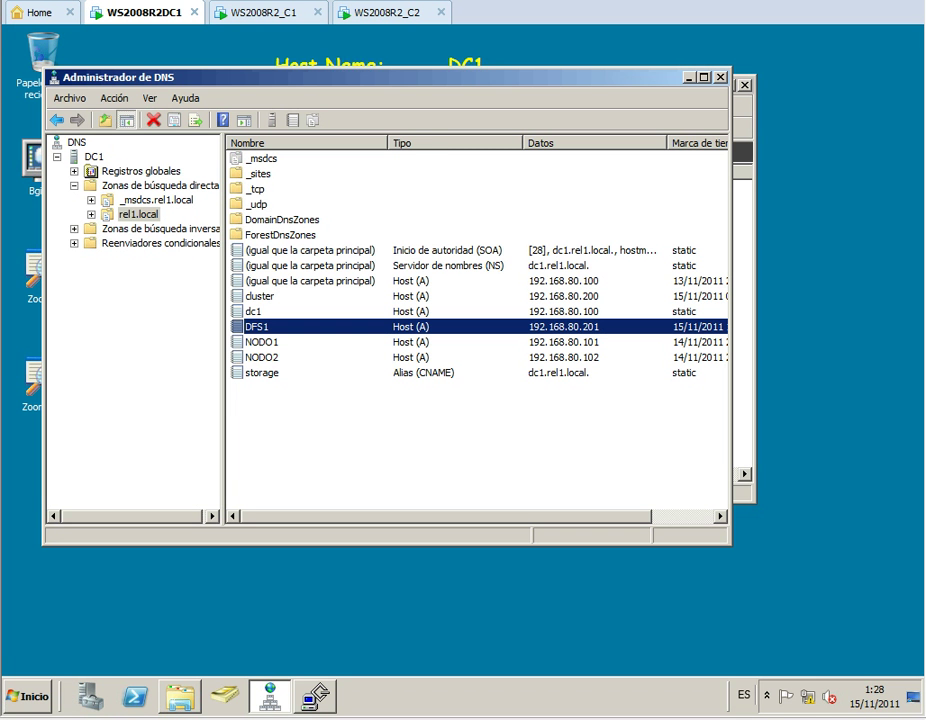
left_click(689, 77)
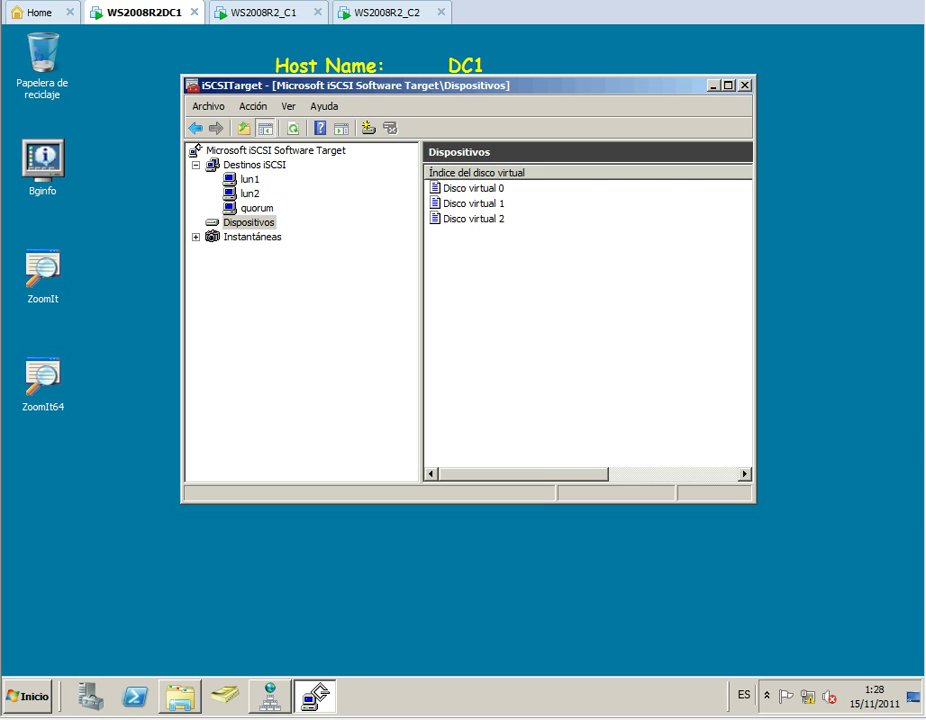
key("alt+Tab")
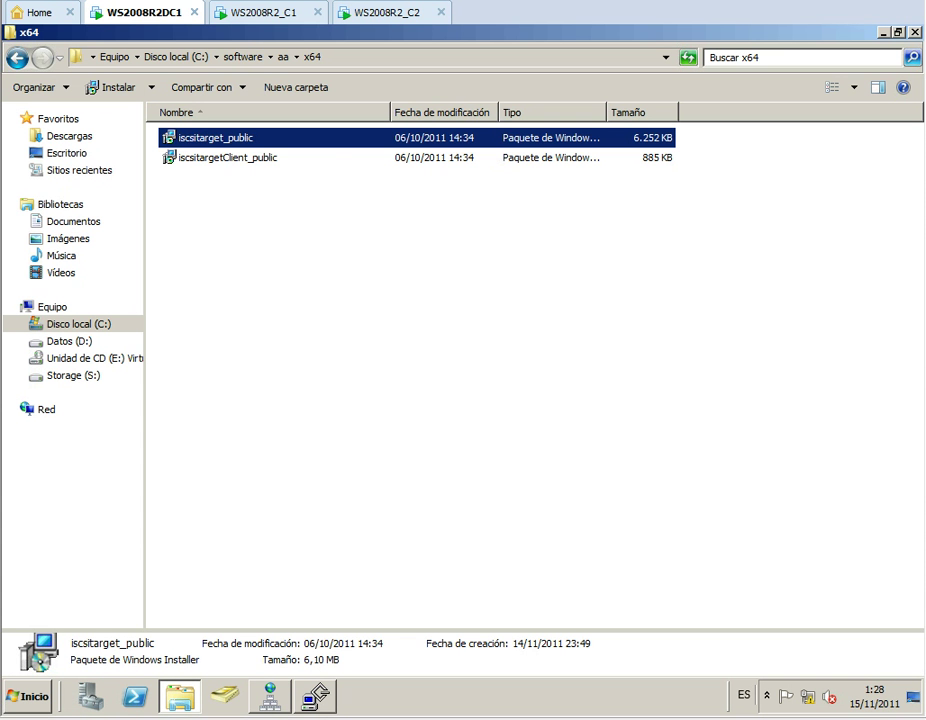
left_click(915, 33)
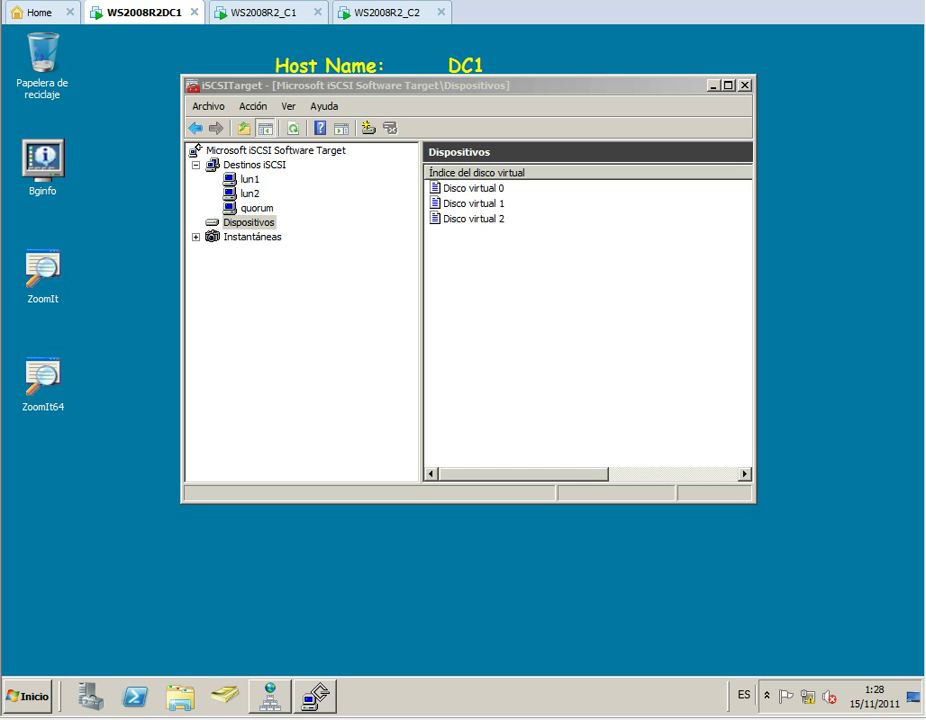
key("super")
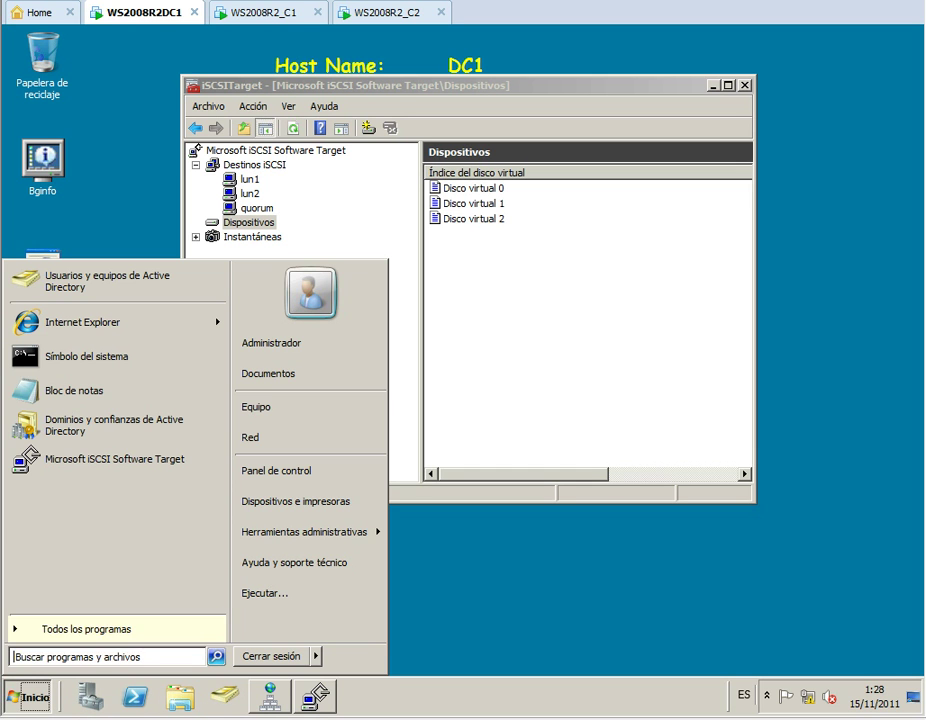
type("\\dfs1")
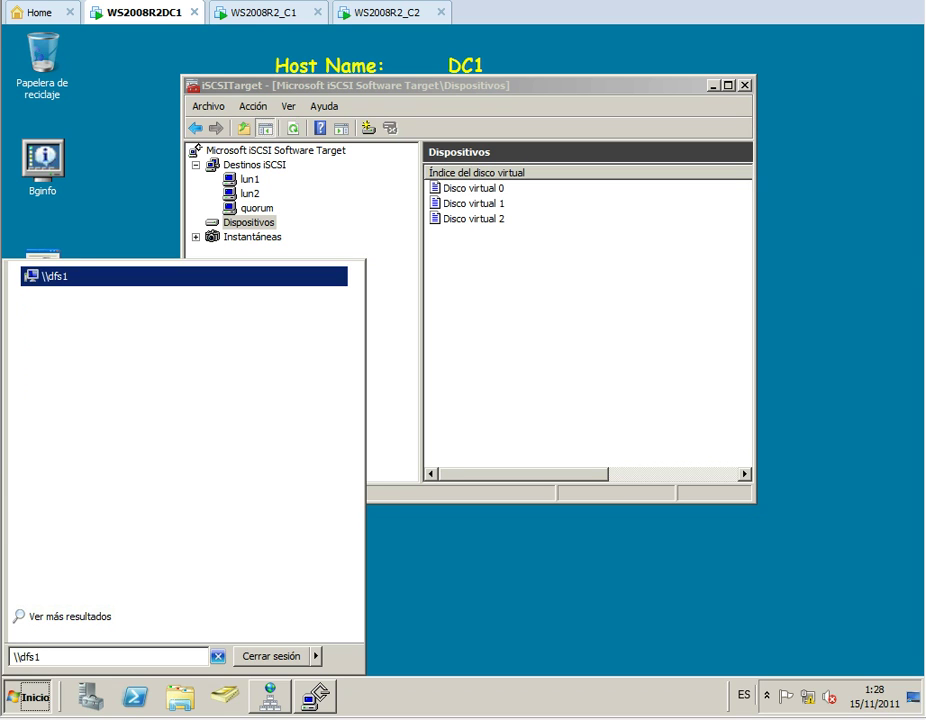
key("Return")
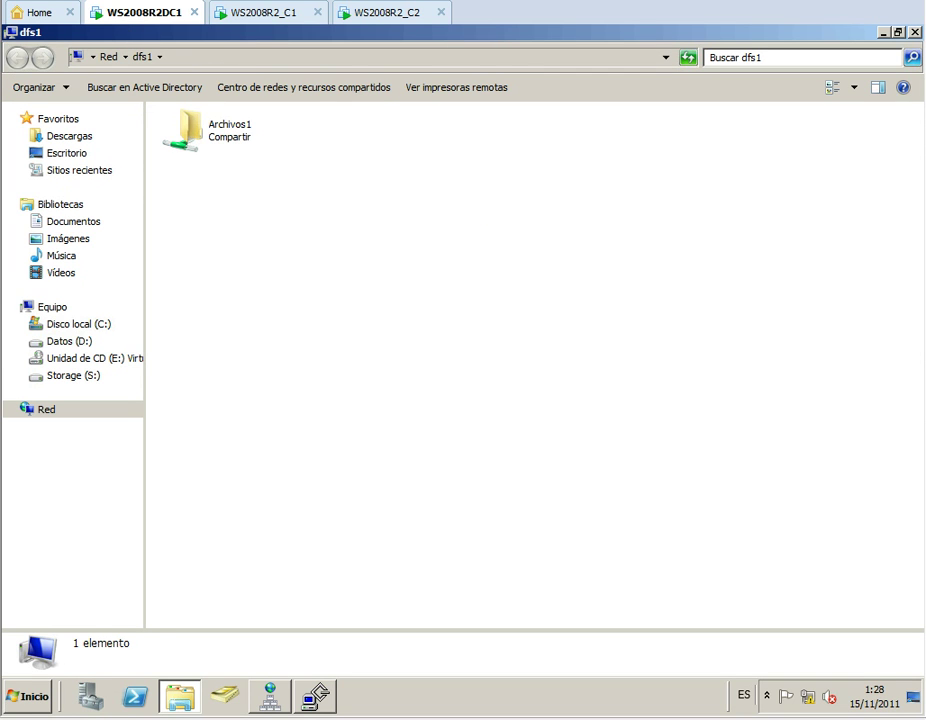
double_click(210, 130)
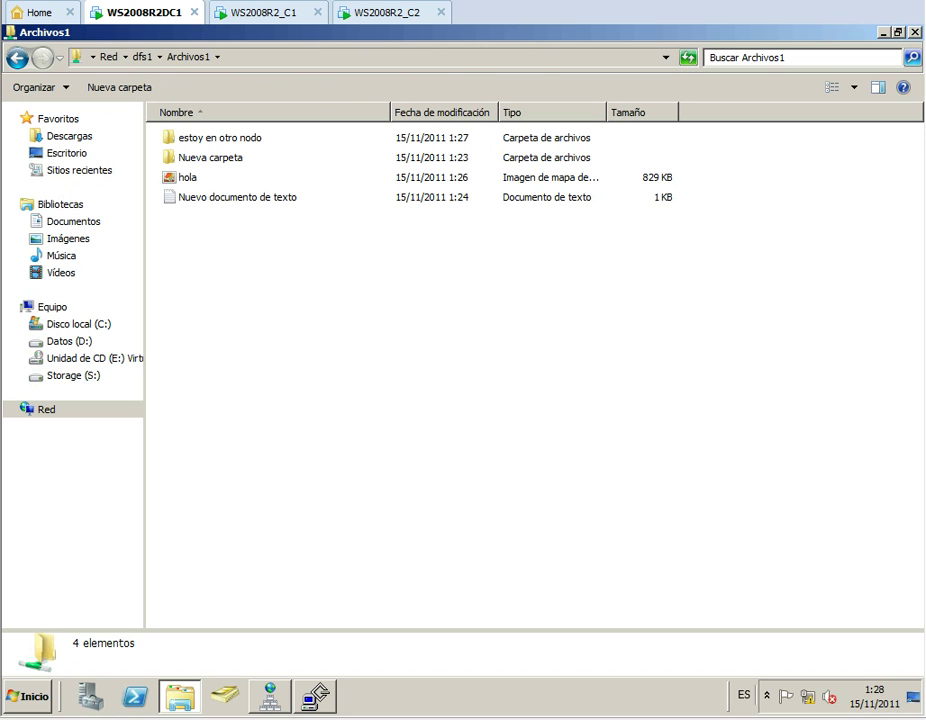
Create a compressed (zip) folder named hola in the Archivos1 network share and check for it in the local folder on WS2008R2_C1
right_click(209, 262)
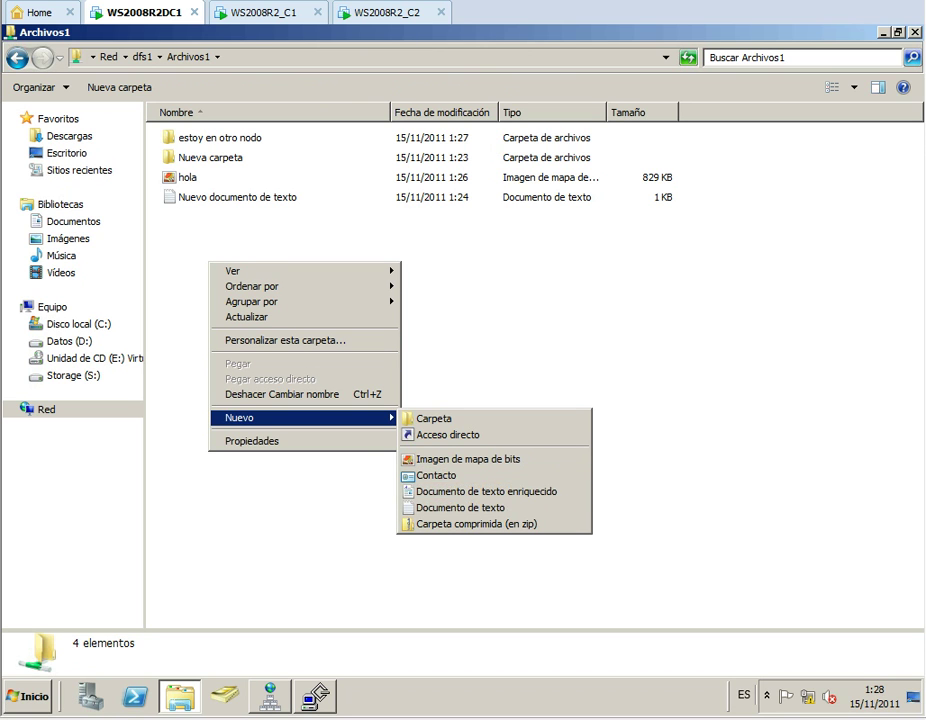
left_click(470, 523)
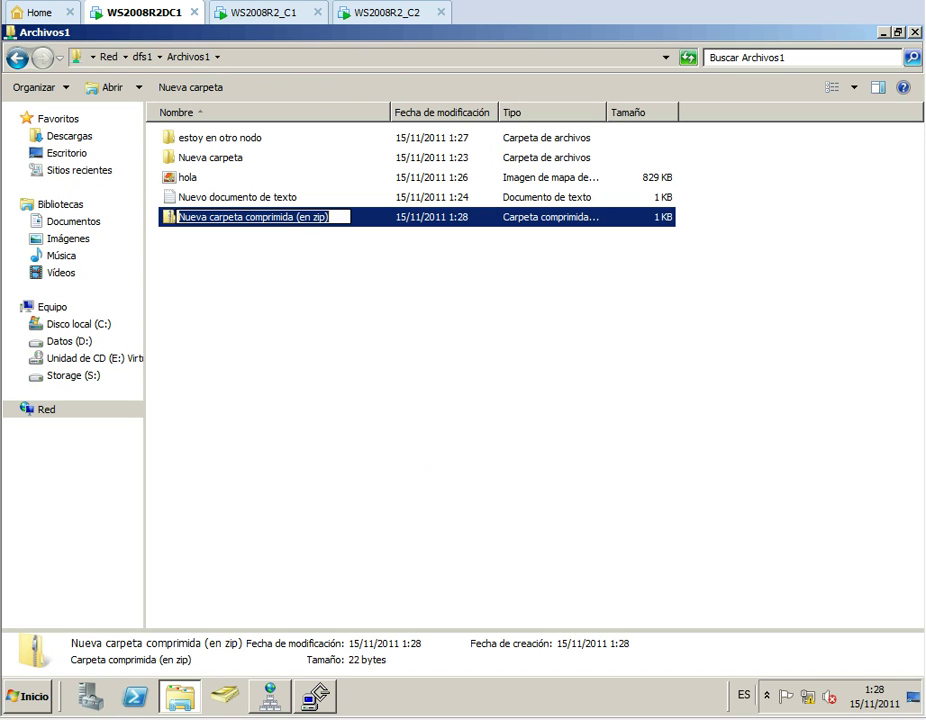
type("hola")
key("Return")
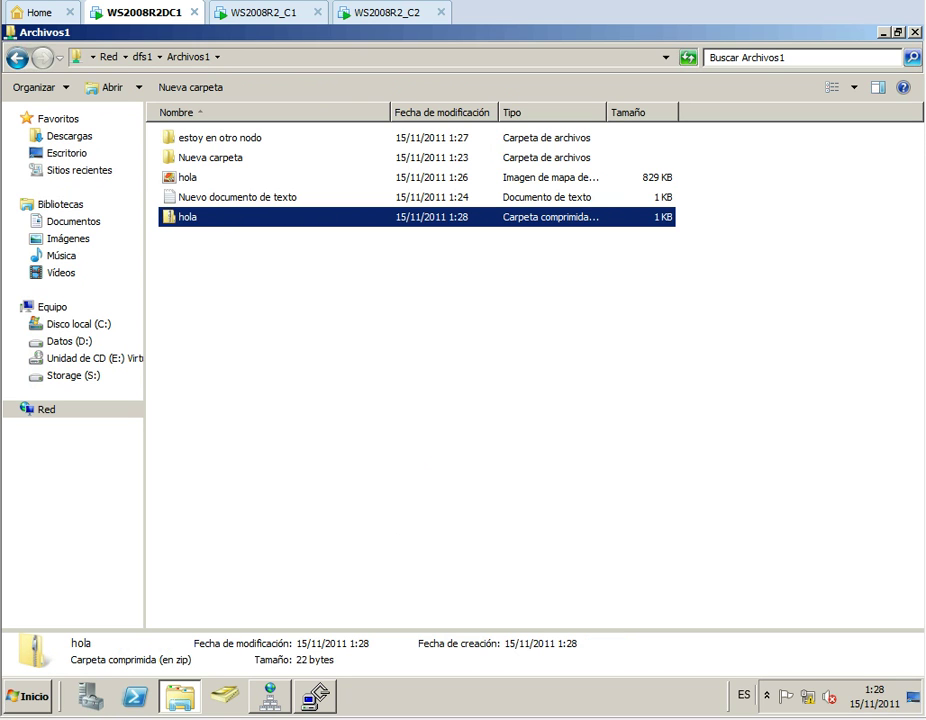
left_click(470, 523)
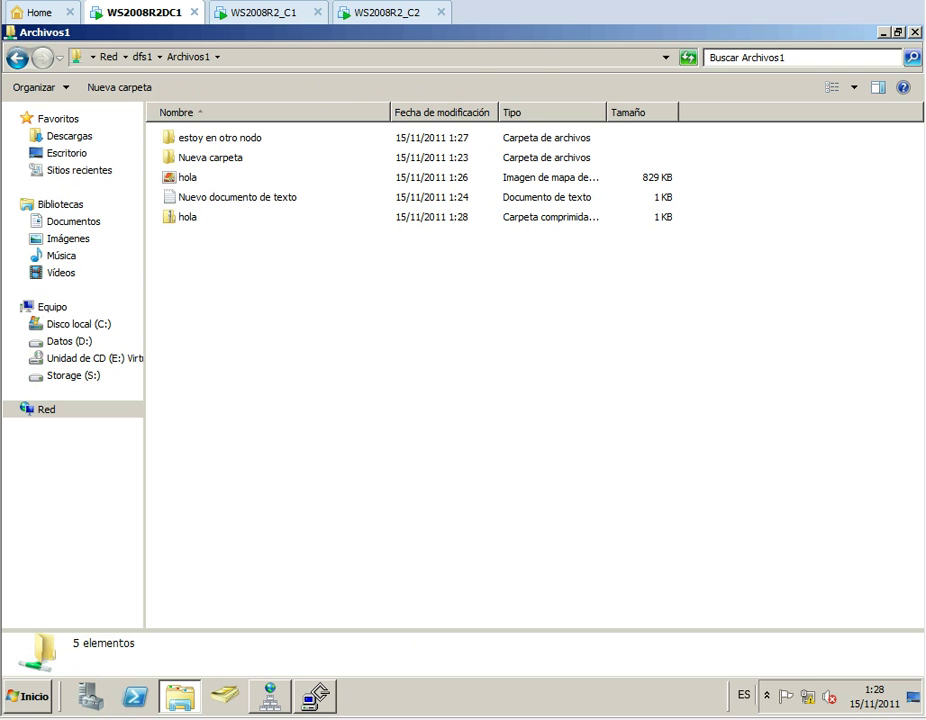
left_click(480, 57)
left_click(898, 32)
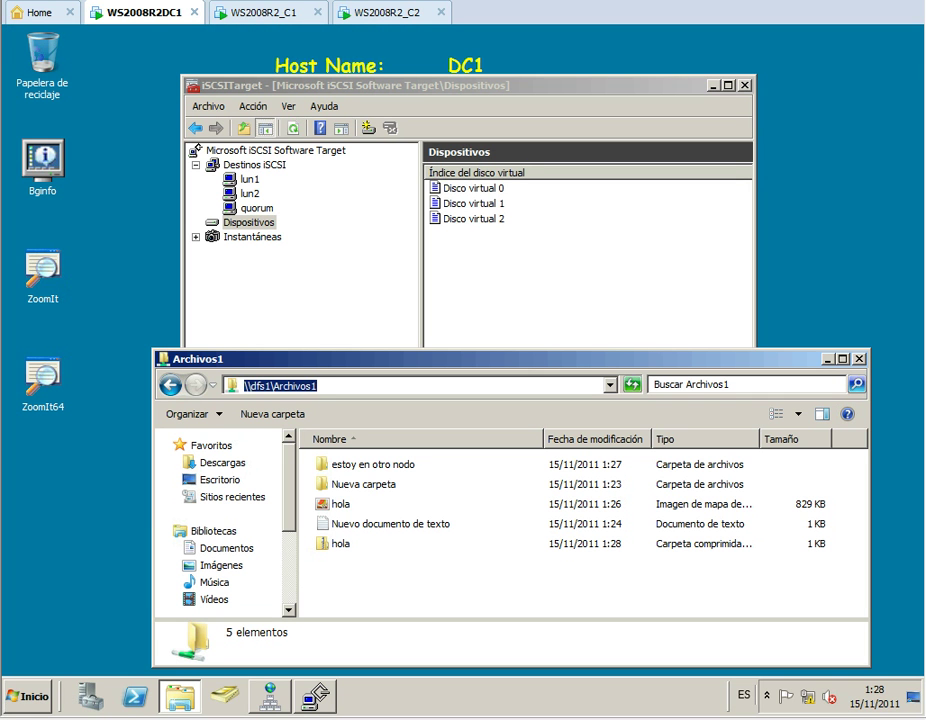
left_click(262, 12)
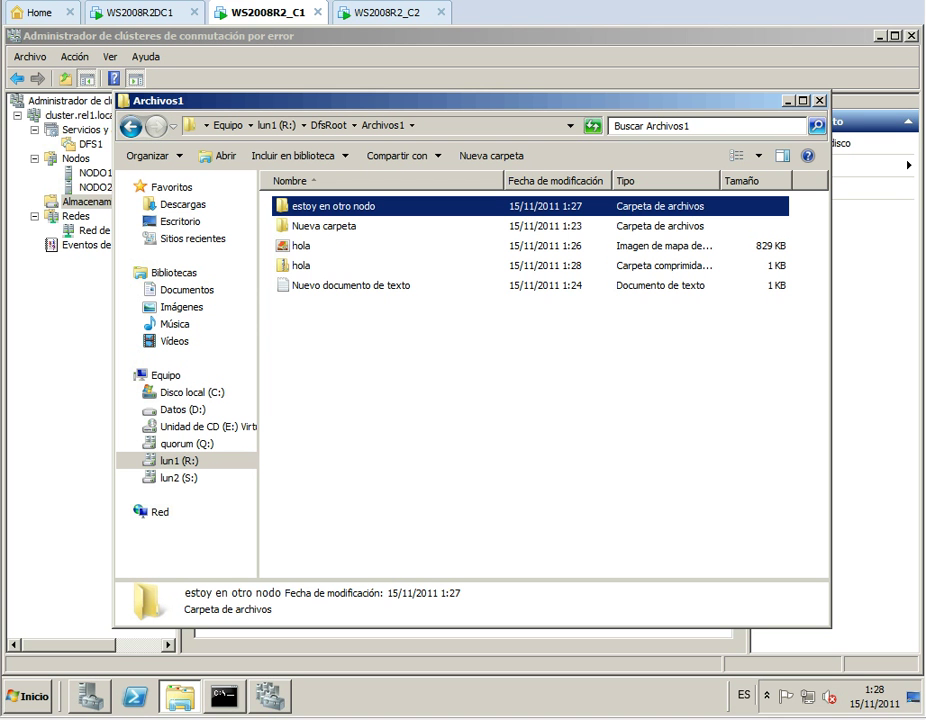
Return to the cluster storage summary on WS2008R2_C1, switch to WS2008R2_C2 and open its failover cluster manager
key("alt+Tab")
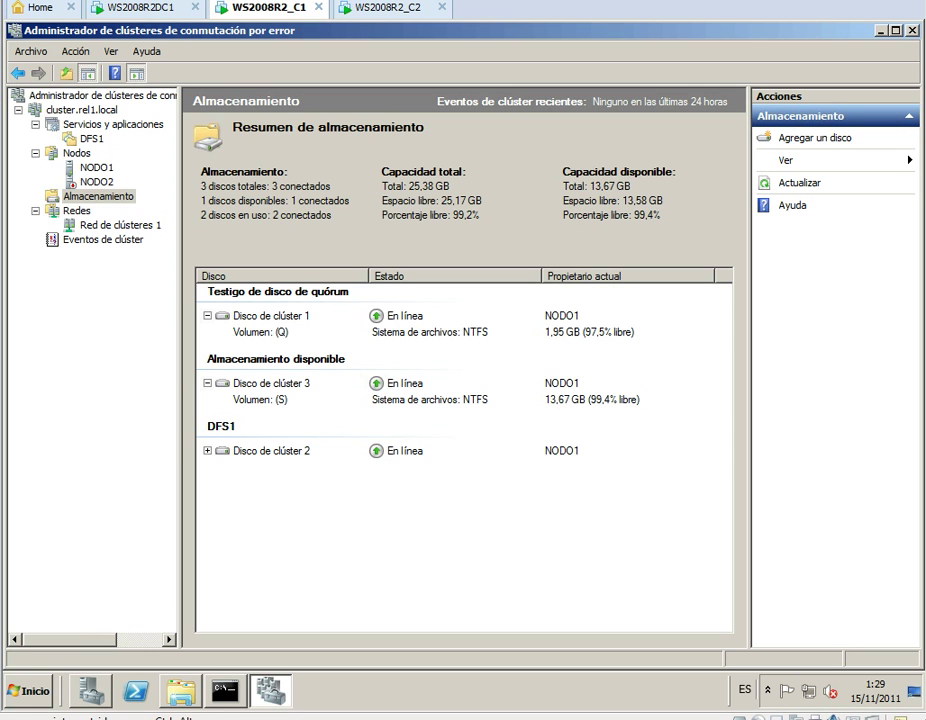
left_click(388, 8)
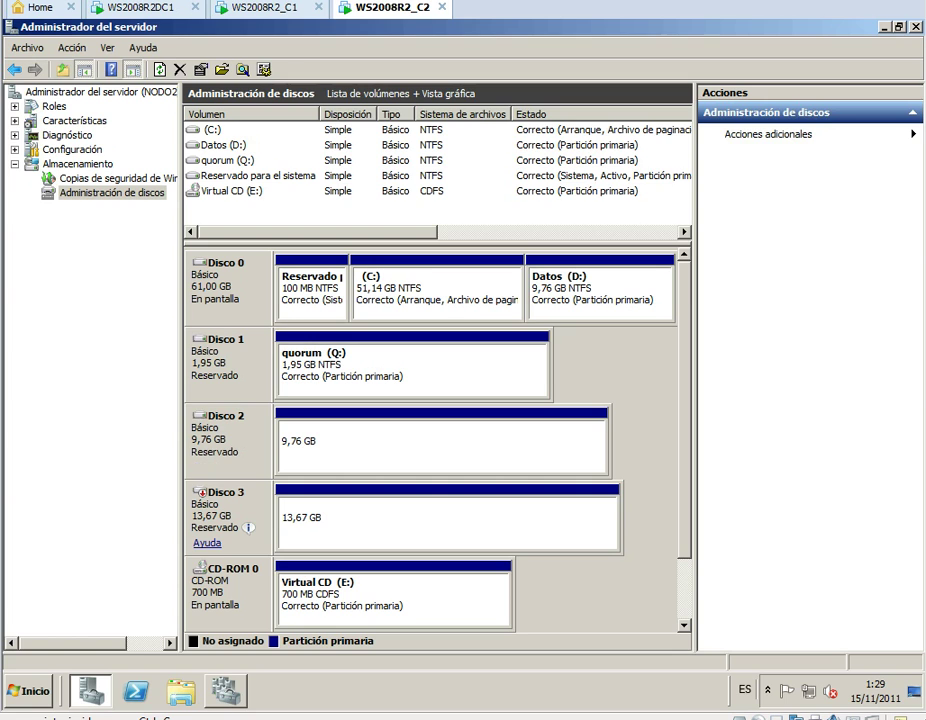
left_click(29, 691)
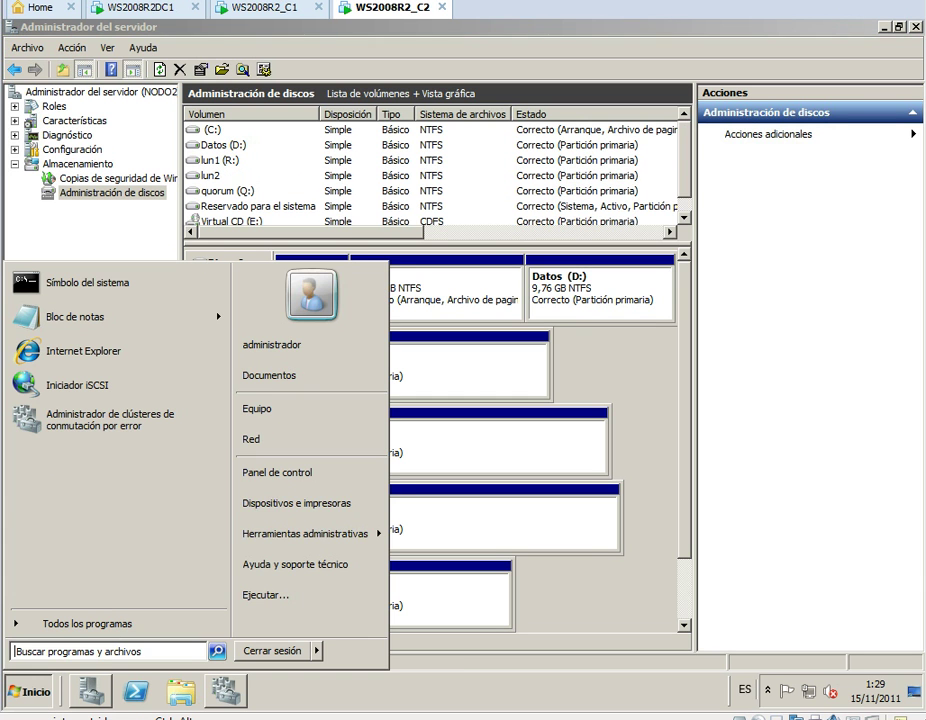
mouse_move(306, 534)
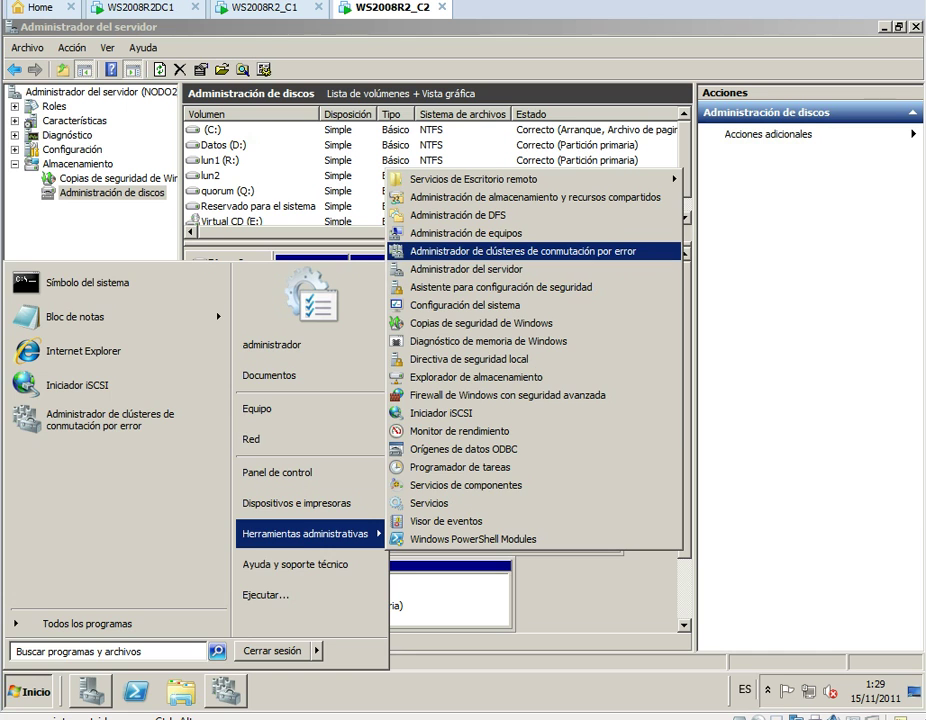
key("Return")
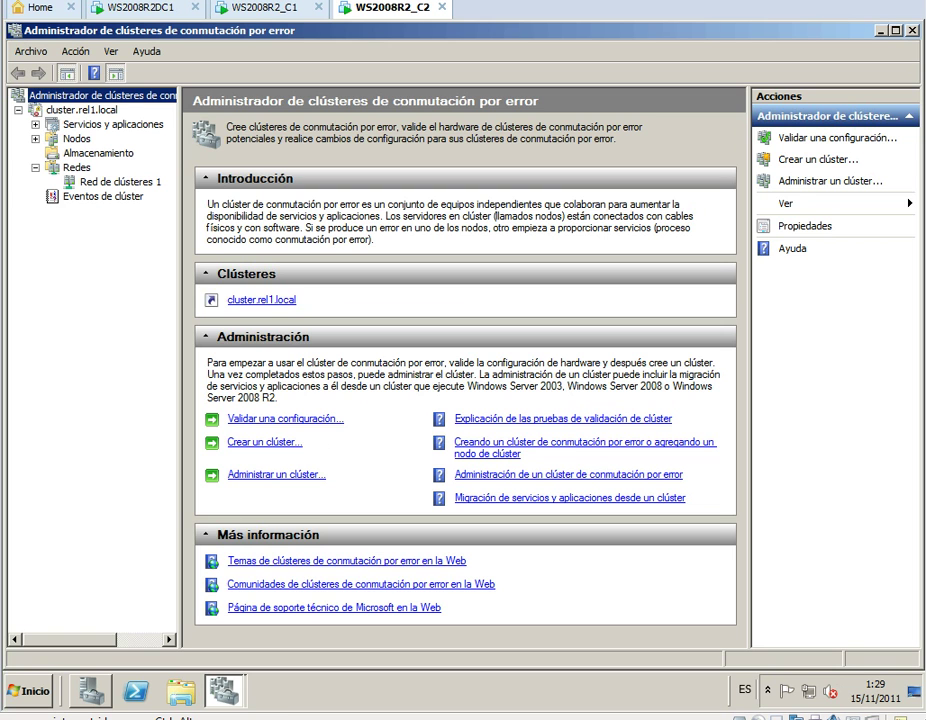
Examine the volumes and owner nodes of Disco de clúster 1, 2 and 3 in the storage summary on WS2008R2_C2
left_click(98, 153)
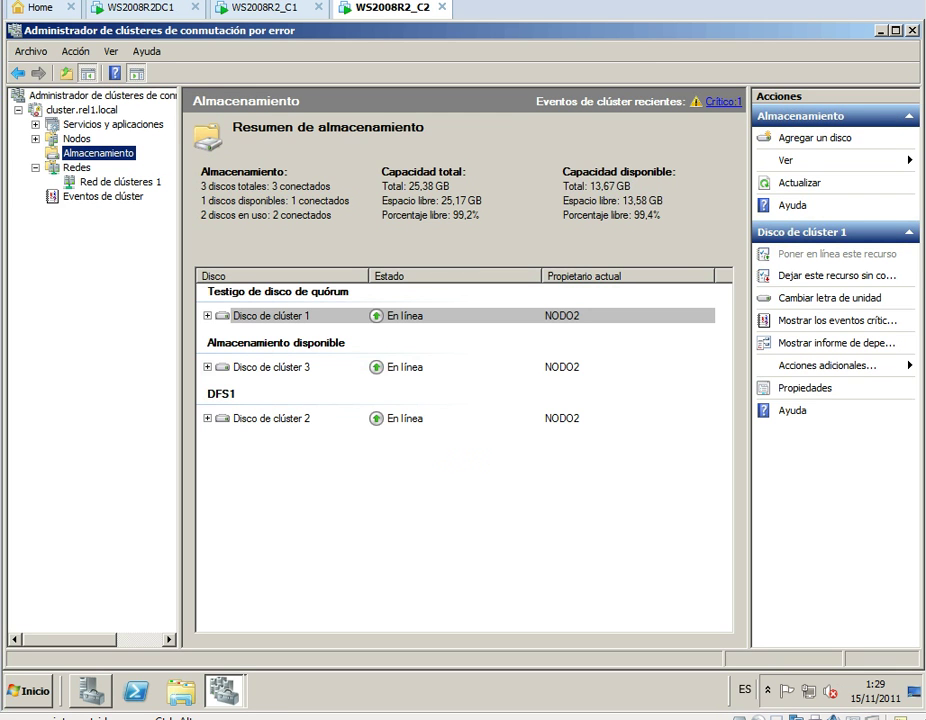
left_click(272, 316)
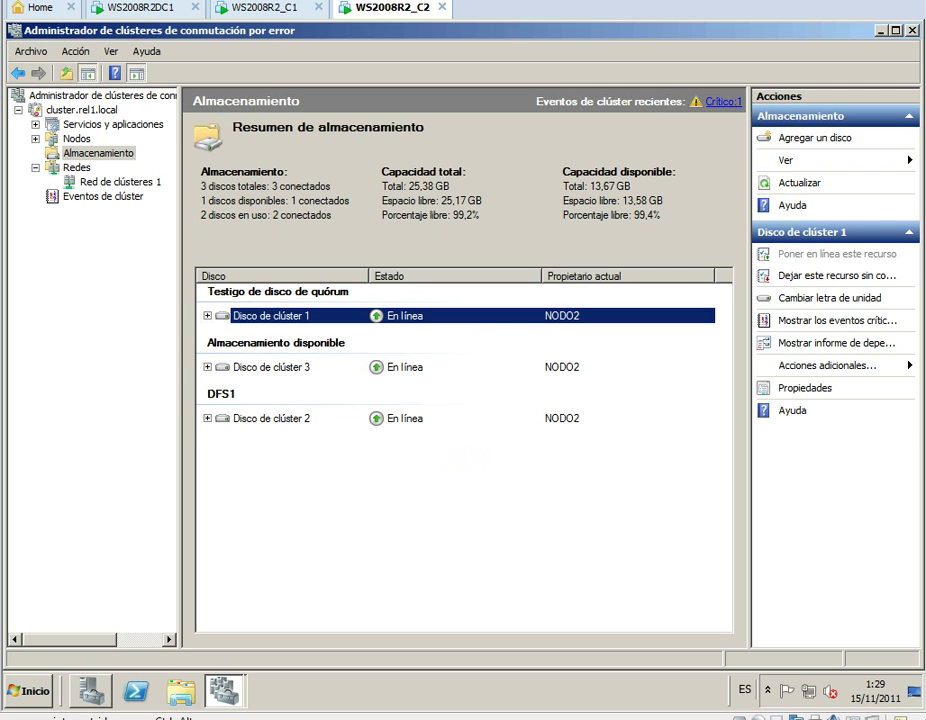
left_click(208, 367)
left_click(208, 316)
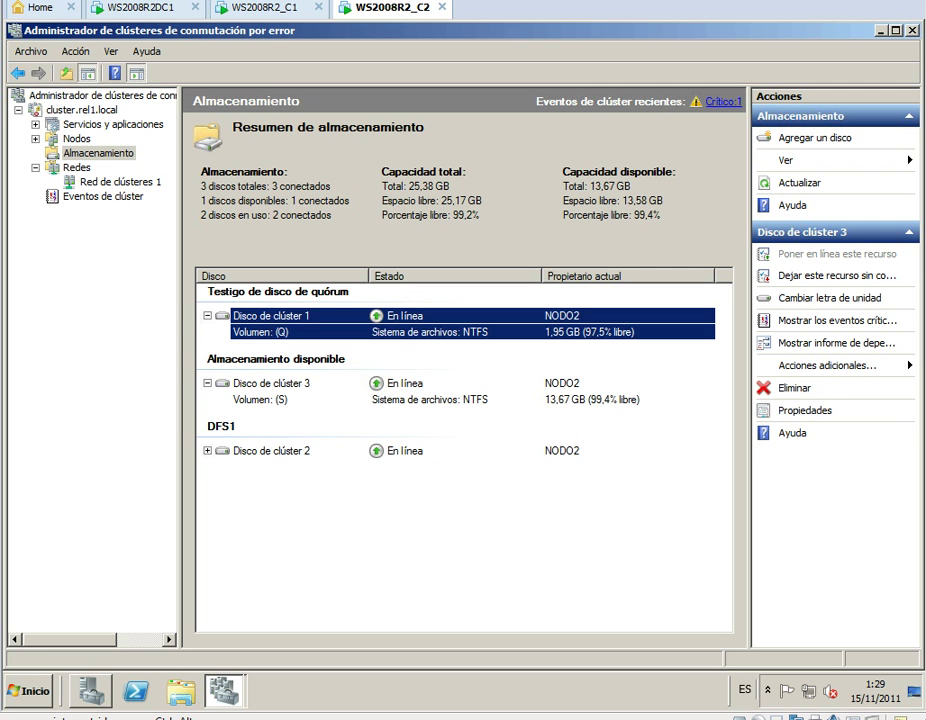
left_click(208, 451)
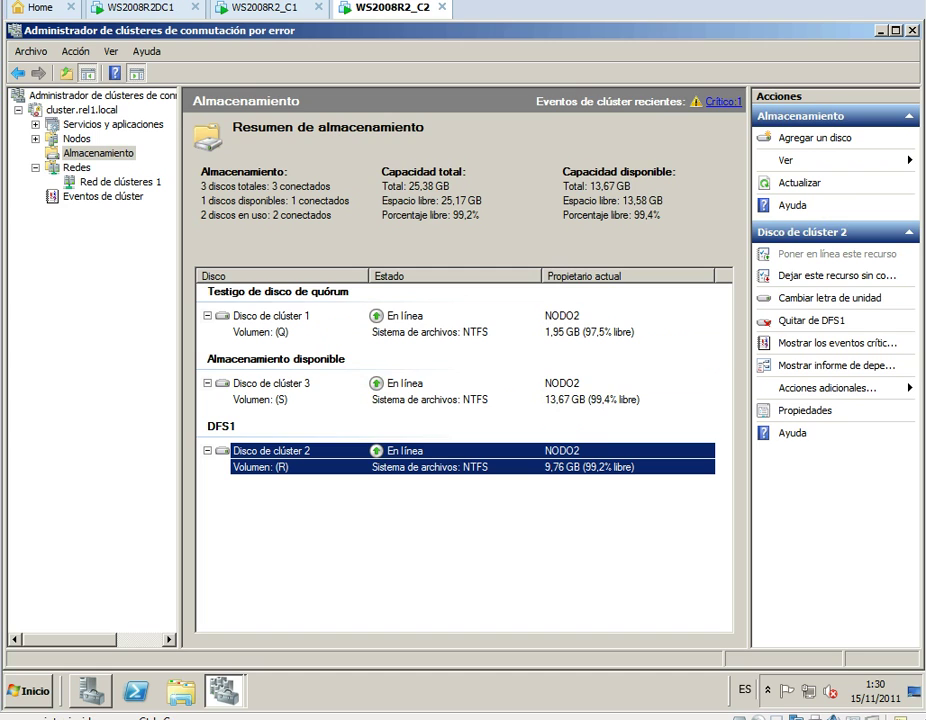
Return to WS2008R2DC1 and reload the \\dfs1\Archivos1 share to check that its files are still reachable
left_click(144, 8)
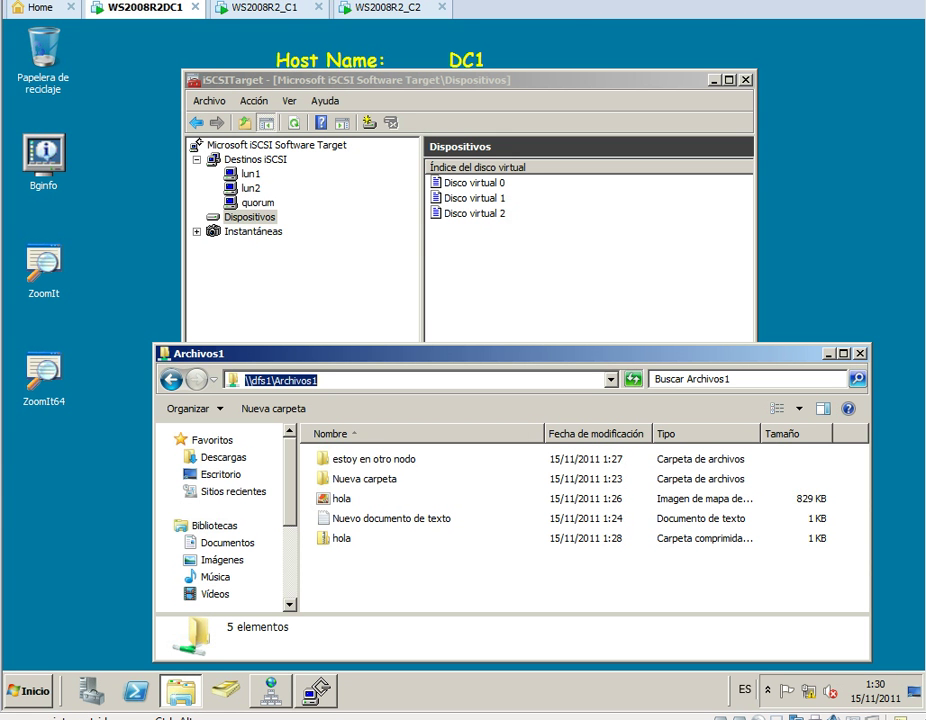
key("Return")
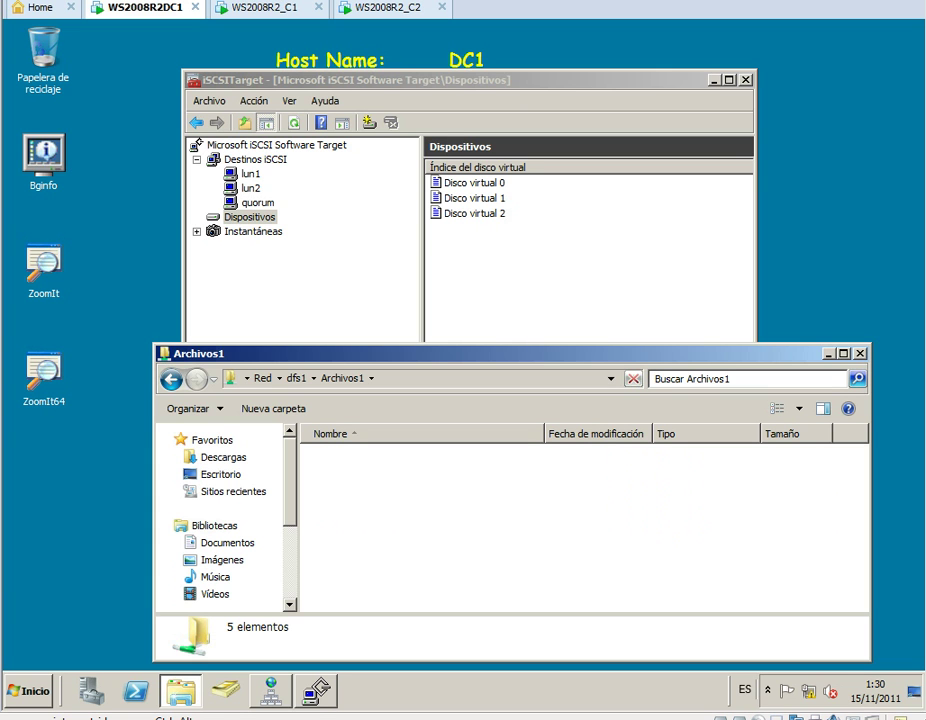
left_click(430, 379)
left_click_drag(400, 353, 349, 197)
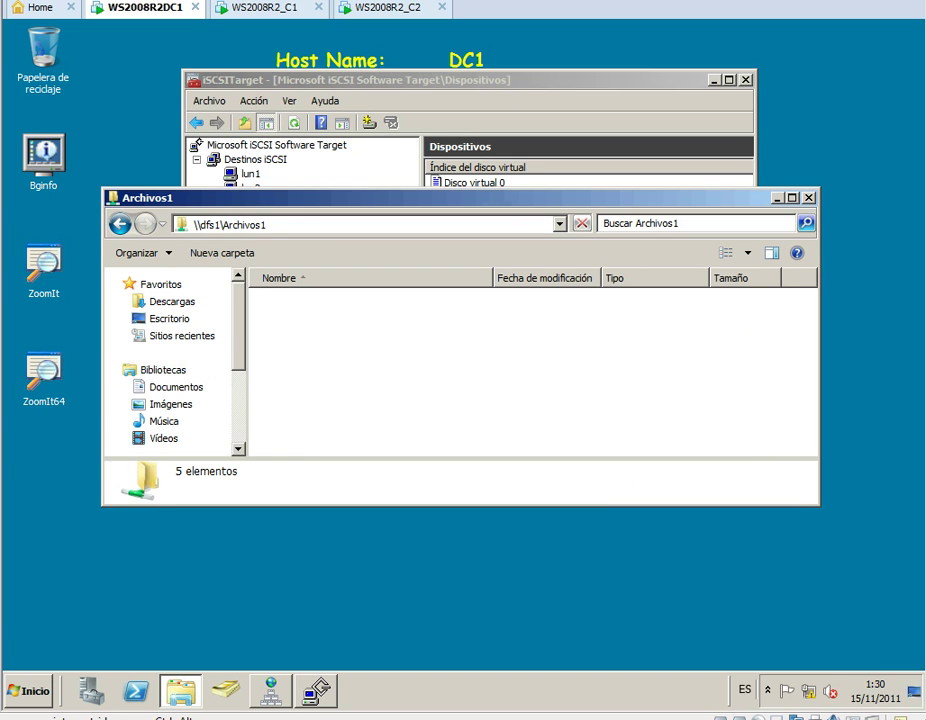
key("Escape")
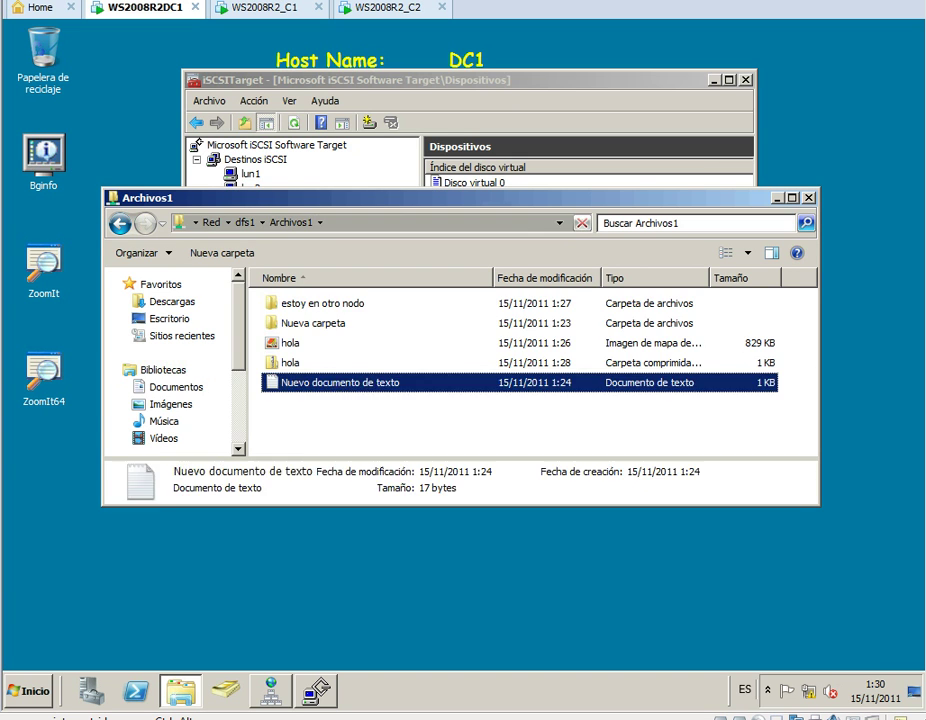
Create a new bitmap image with its default name in the Archivos1 network share on WS2008R2DC1
right_click(339, 413)
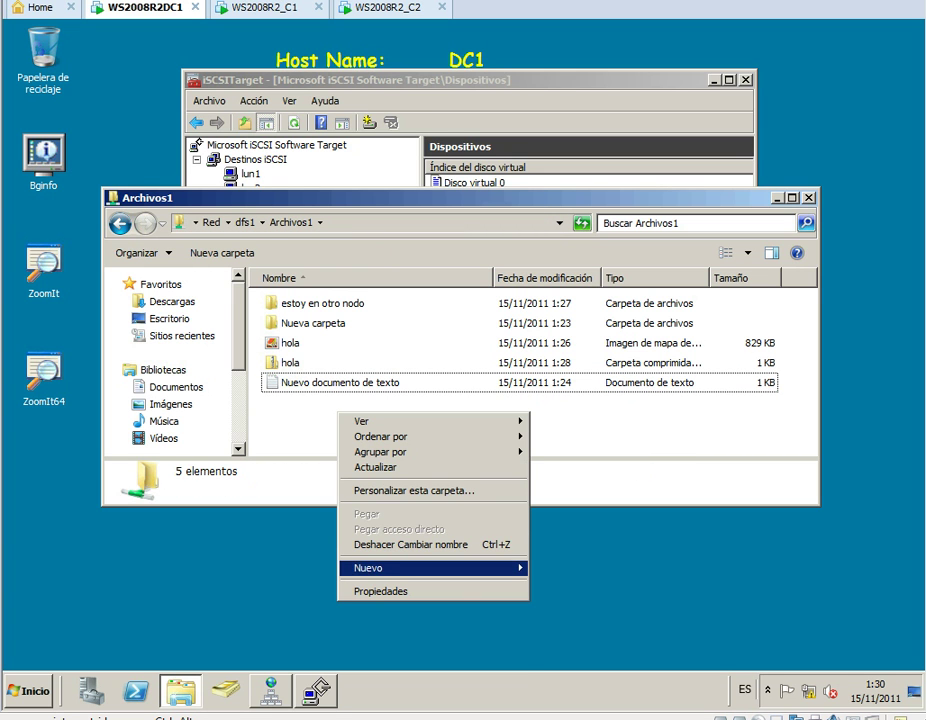
mouse_move(370, 568)
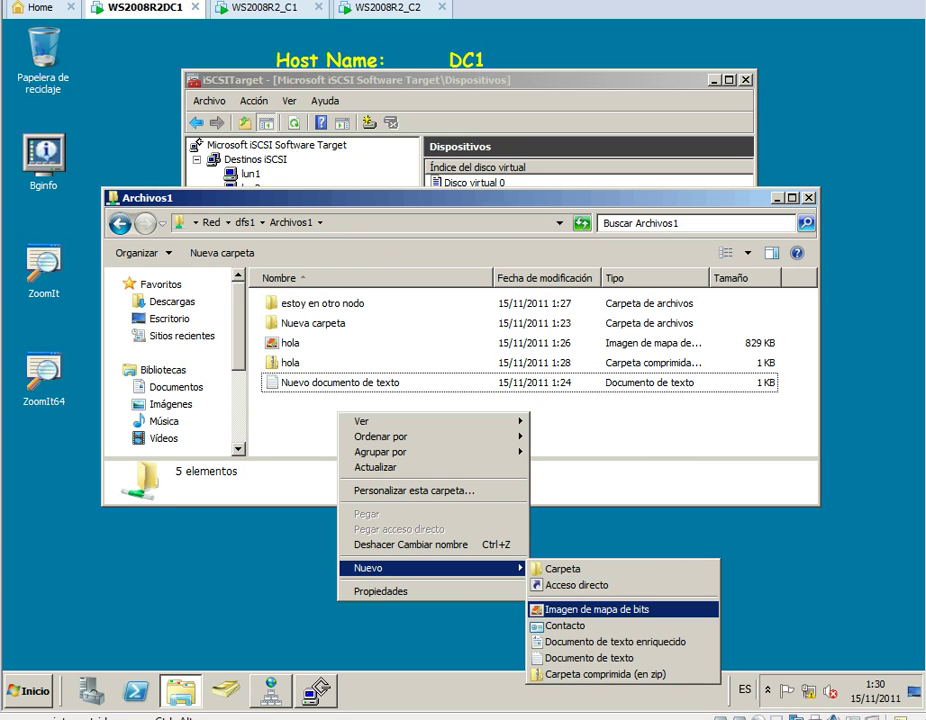
left_click(596, 609)
left_click(540, 434)
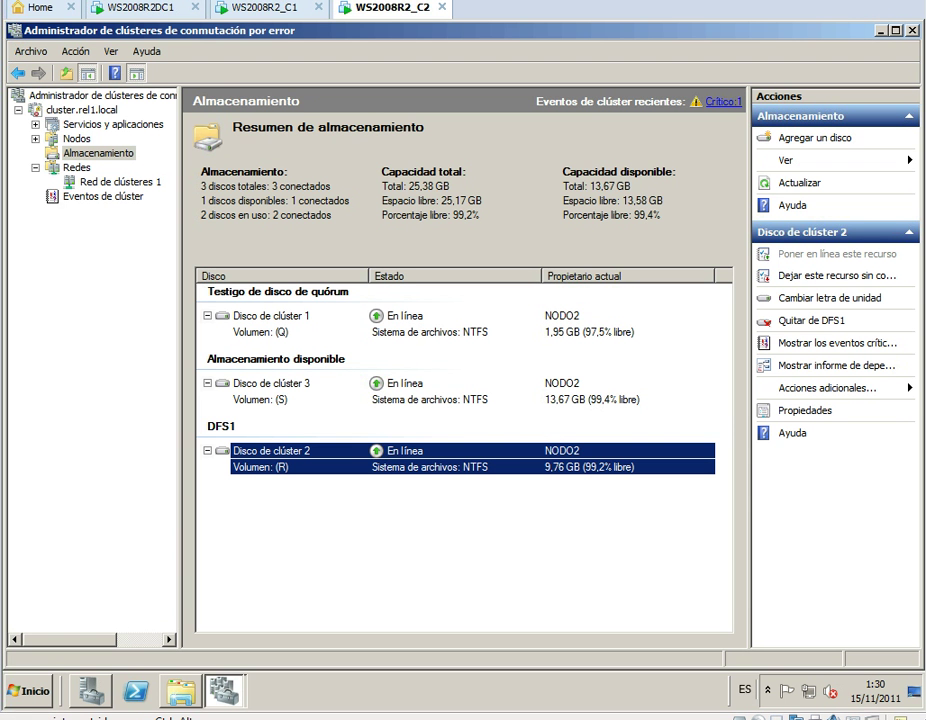
Check the computer's drives on WS2008R2_C2, including lun1 (R:), and switch to WS2008R2_C1
left_click(181, 691)
left_click(181, 690)
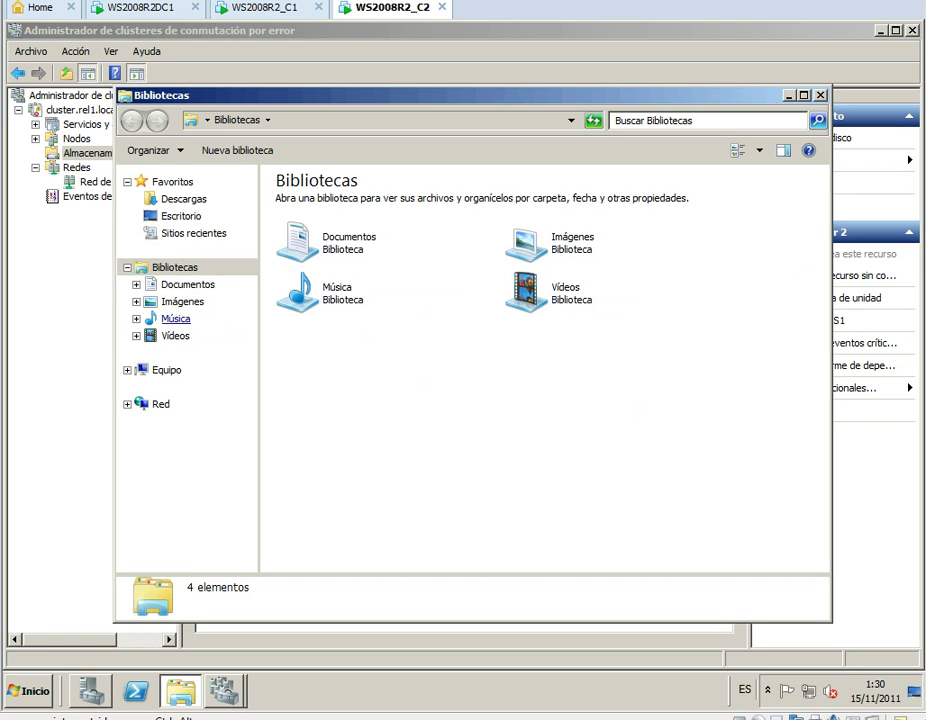
left_click(167, 370)
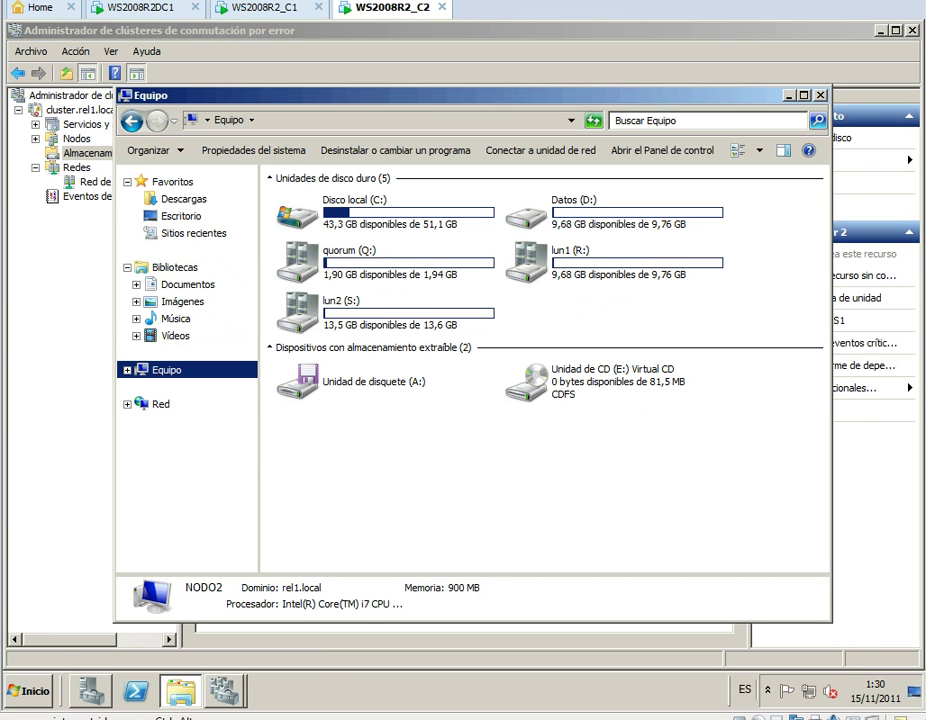
left_click(613, 263)
left_click(264, 8)
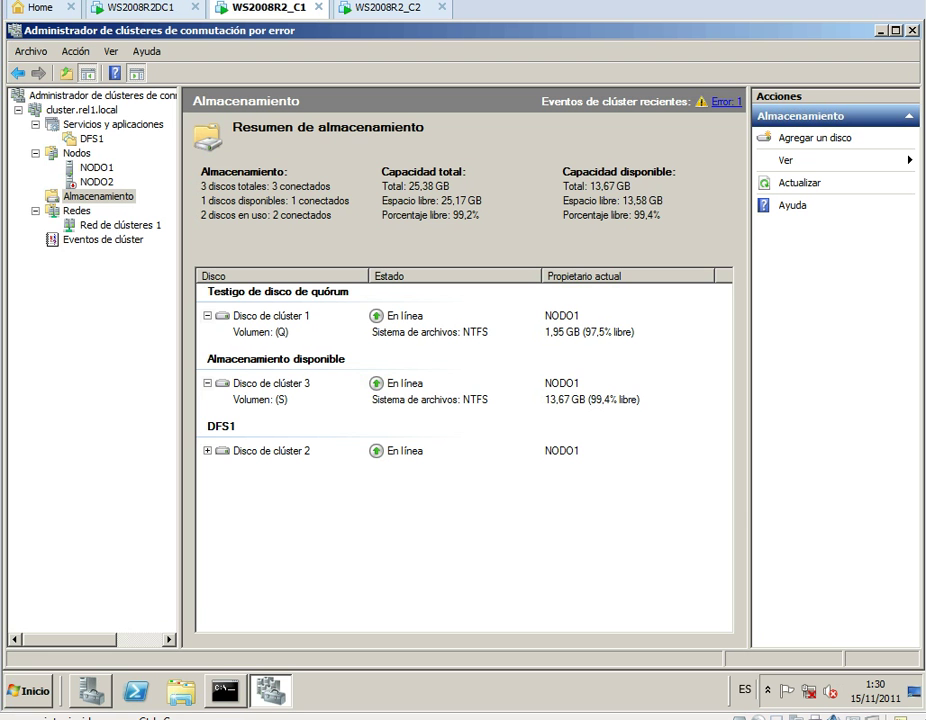